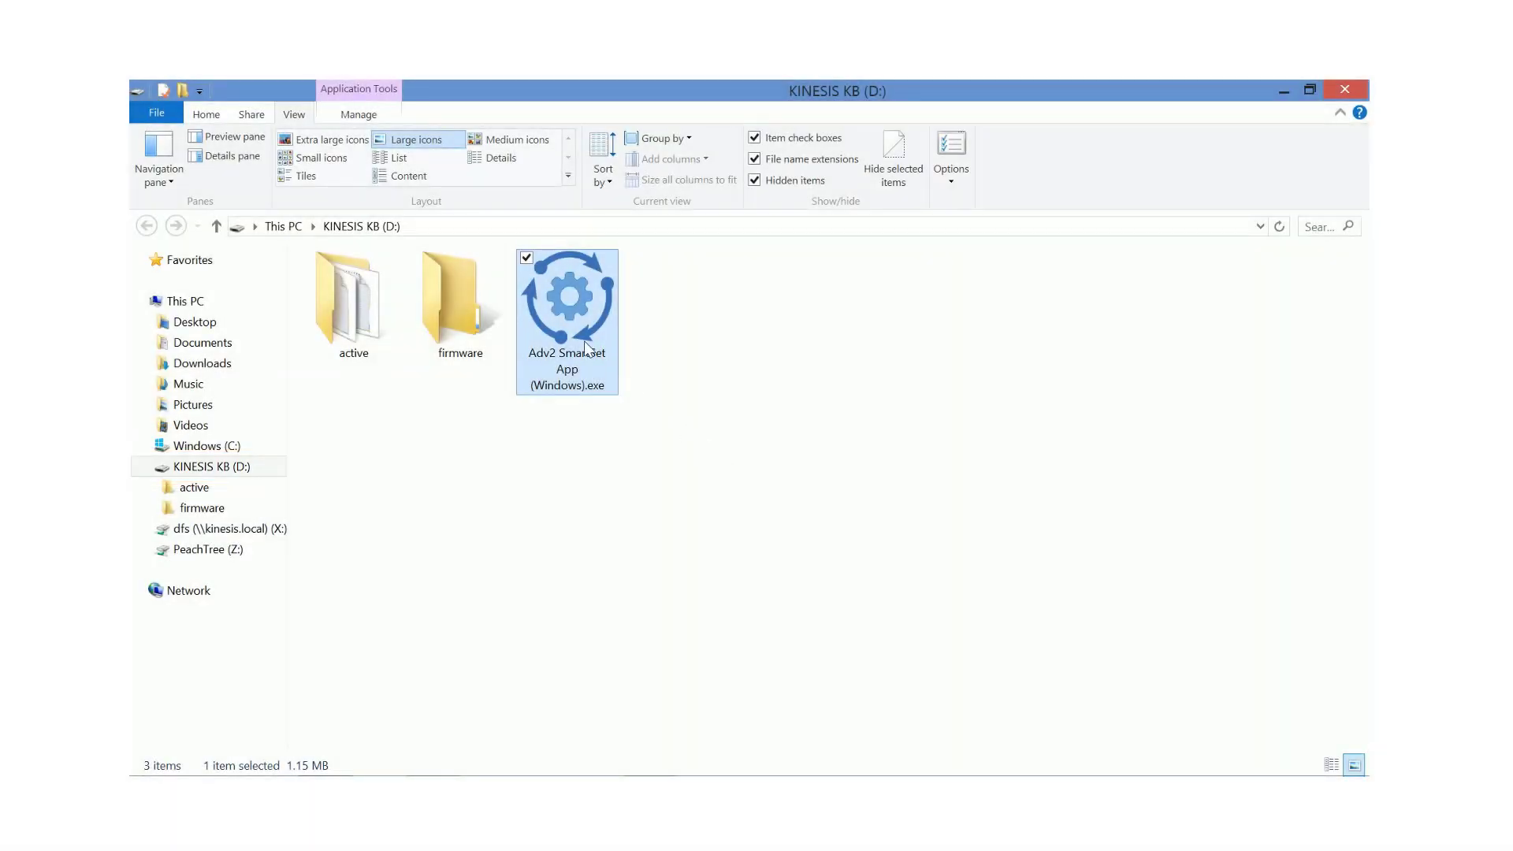
Launch Adv2 SmartSet App (Windows).exe from the keyboard's drive in File Explorer.
double_click(585, 348)
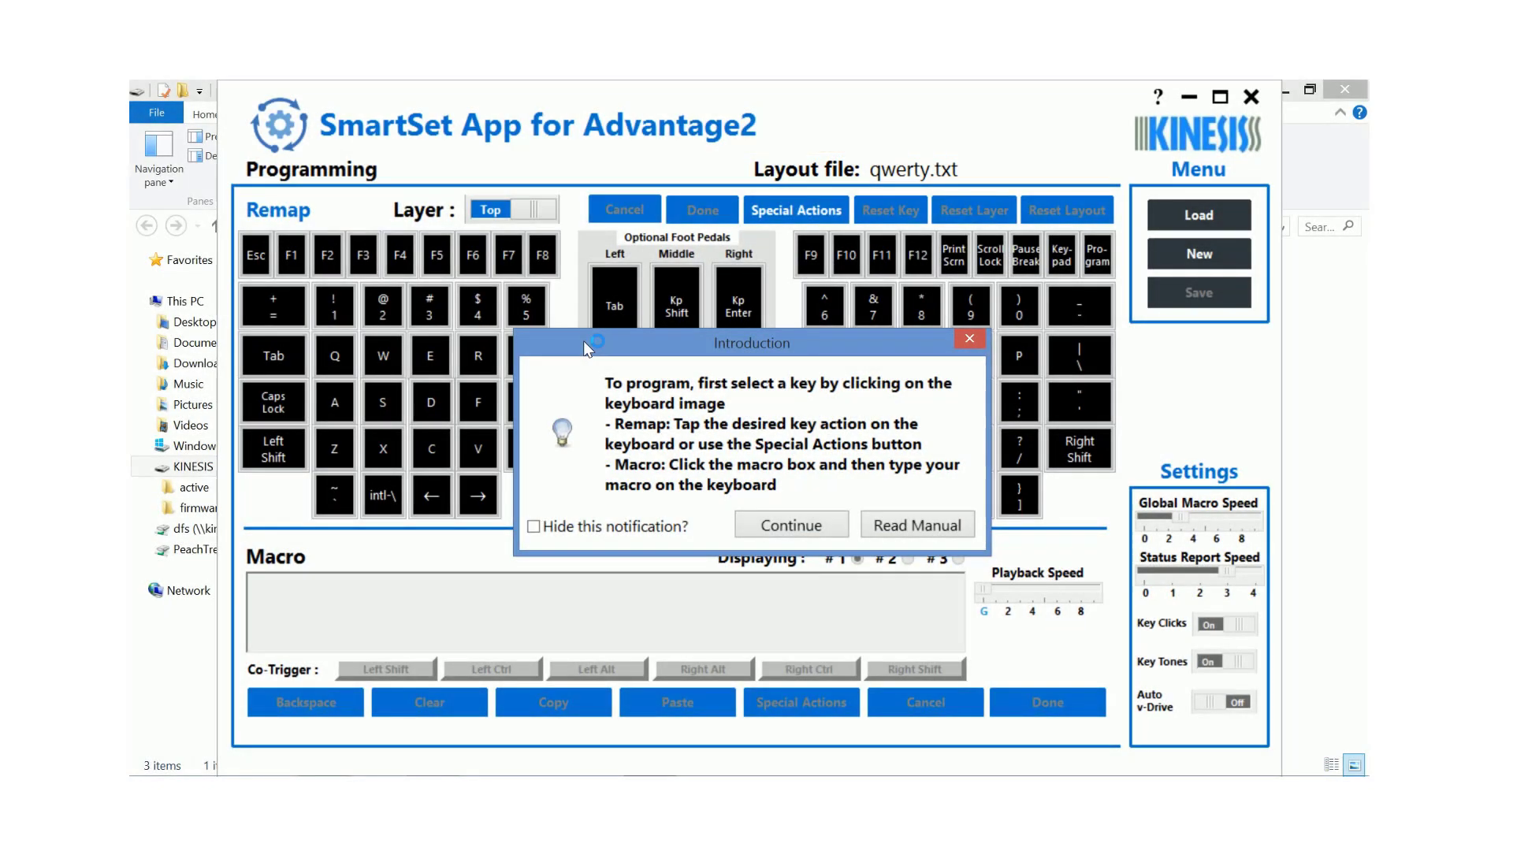
key("Return")
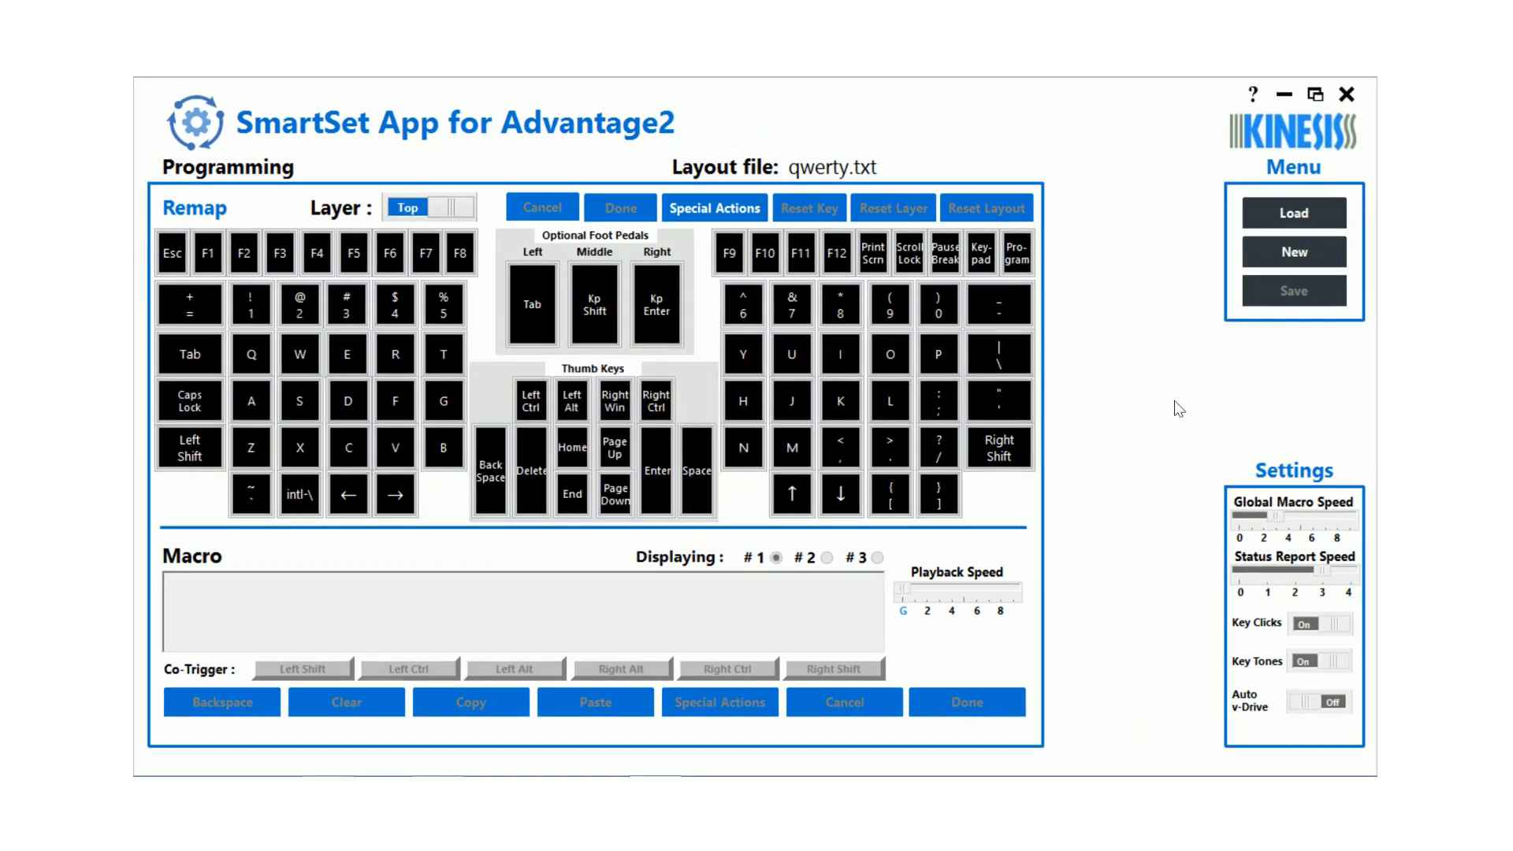
left_click(1280, 213)
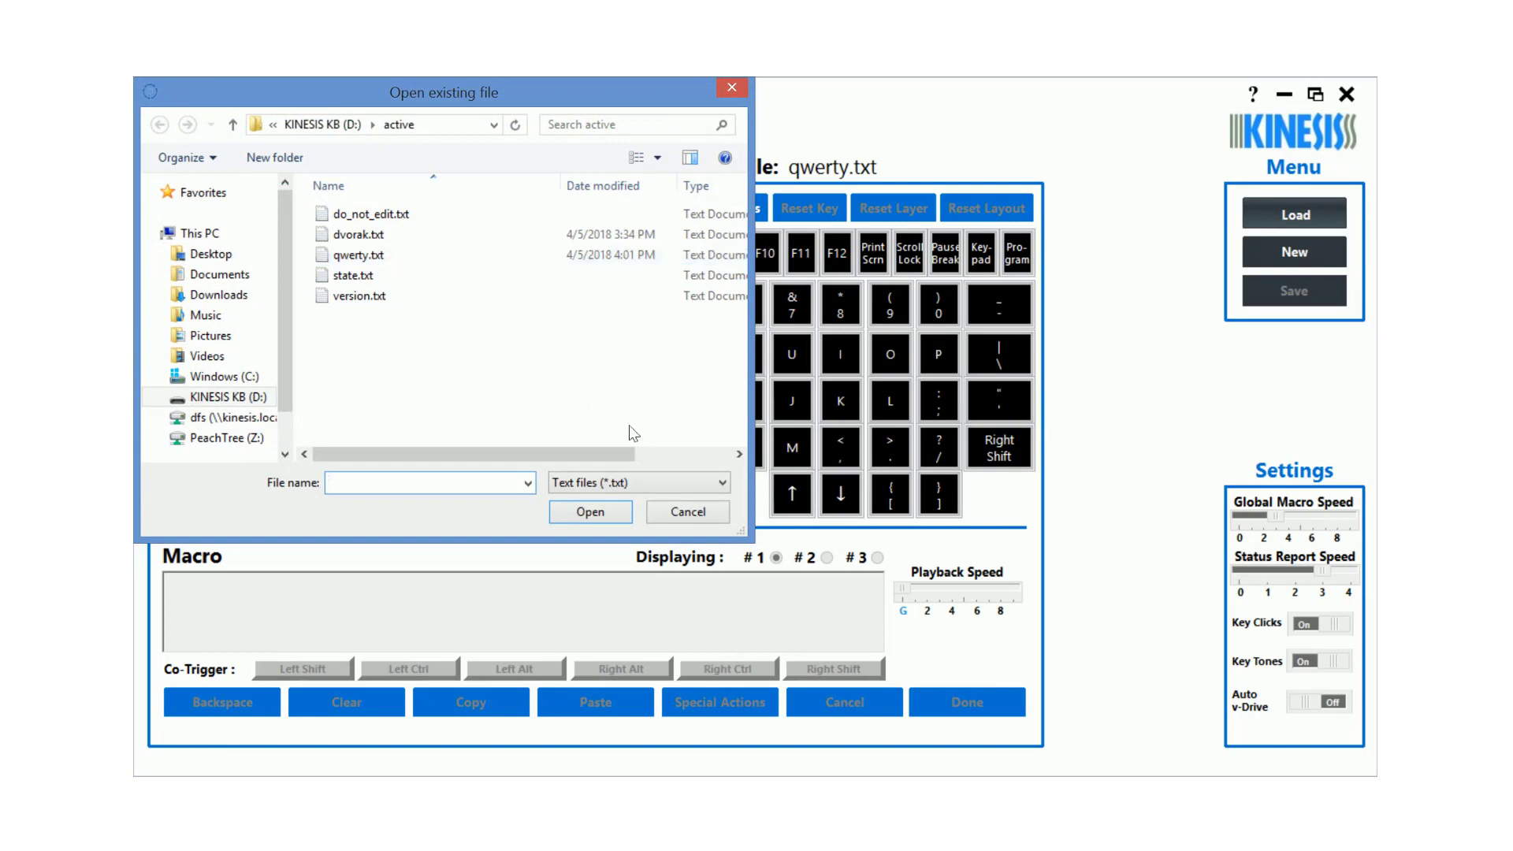
left_click(699, 517)
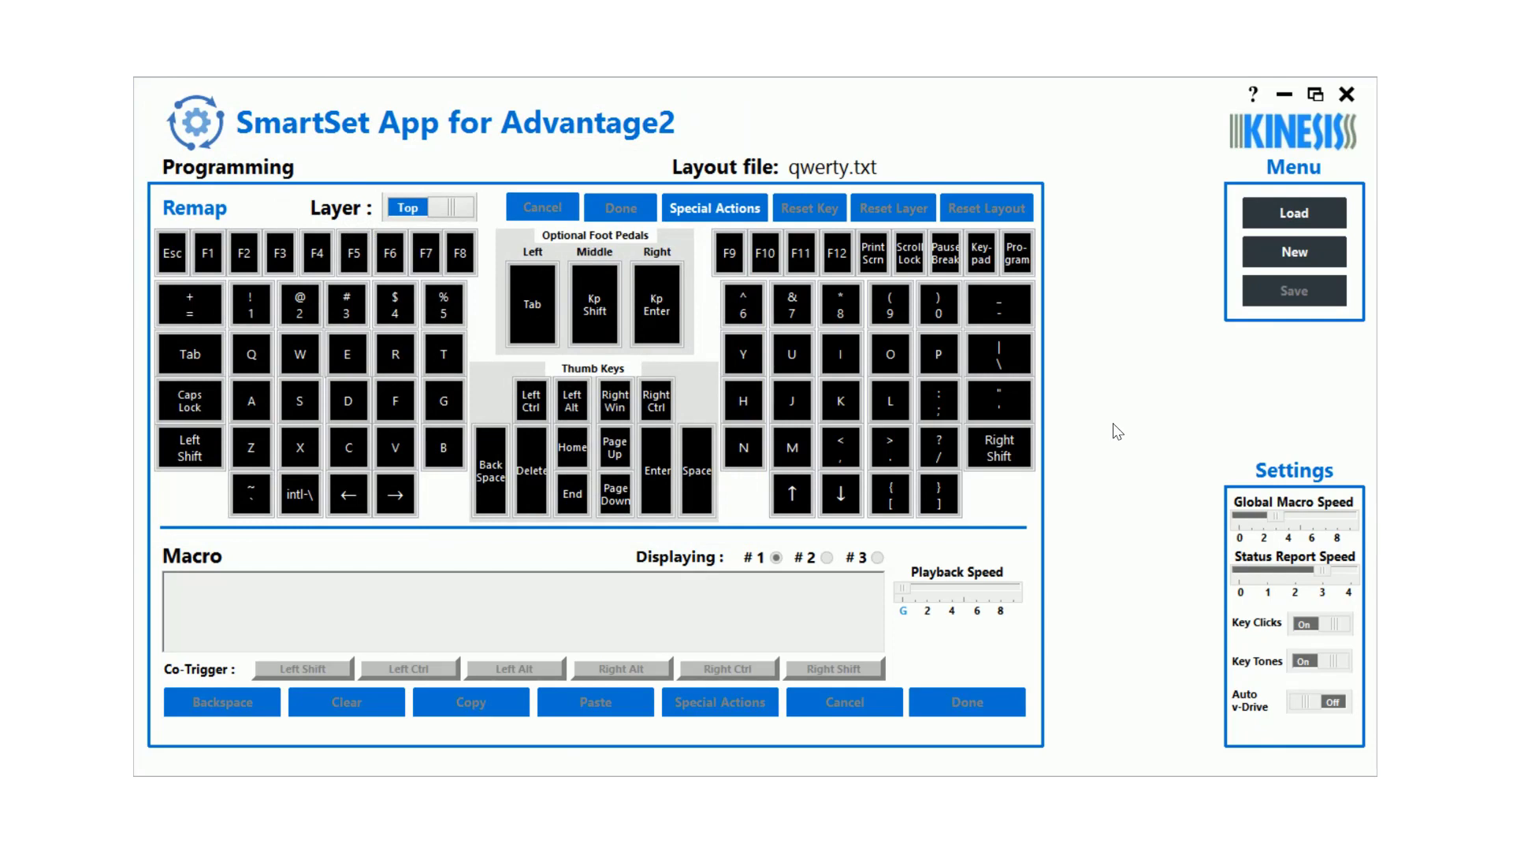
left_click(1292, 256)
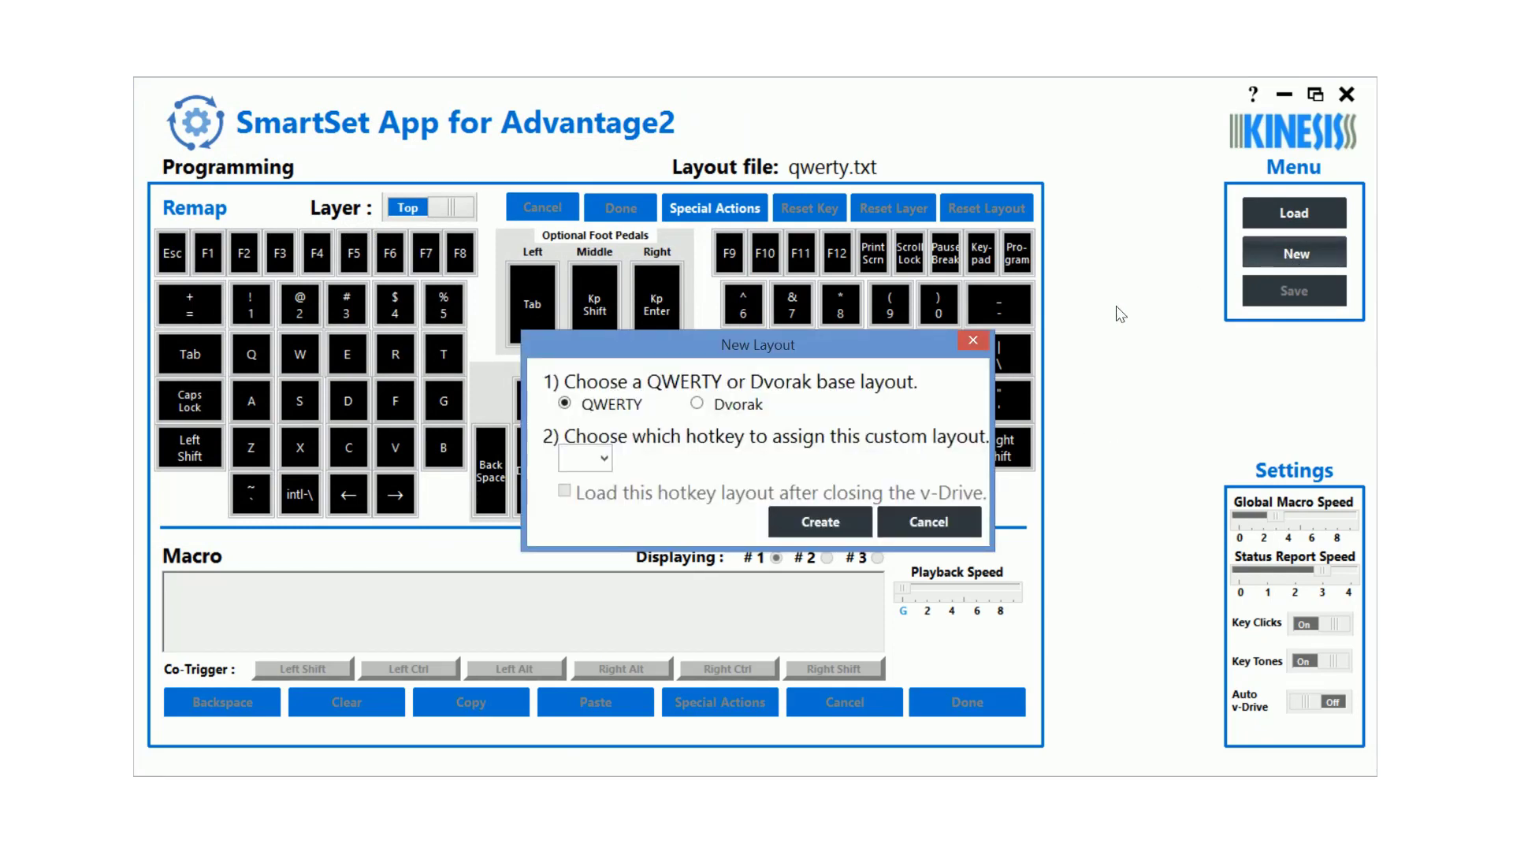
left_click(975, 341)
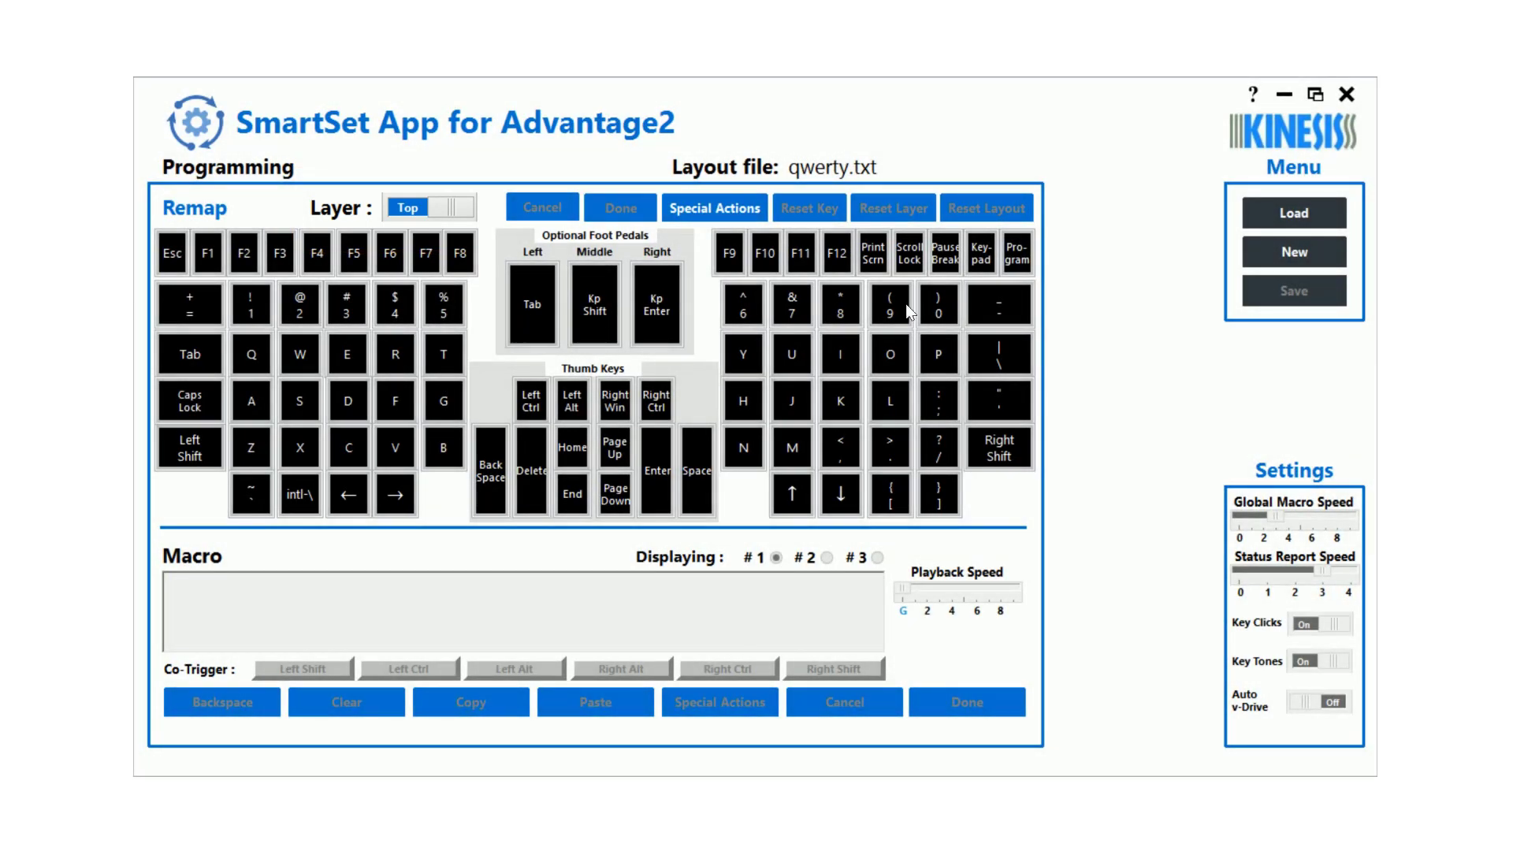
Remap the + = key on the Top layer to output D, leaving Special Actions unused.
left_click(168, 293)
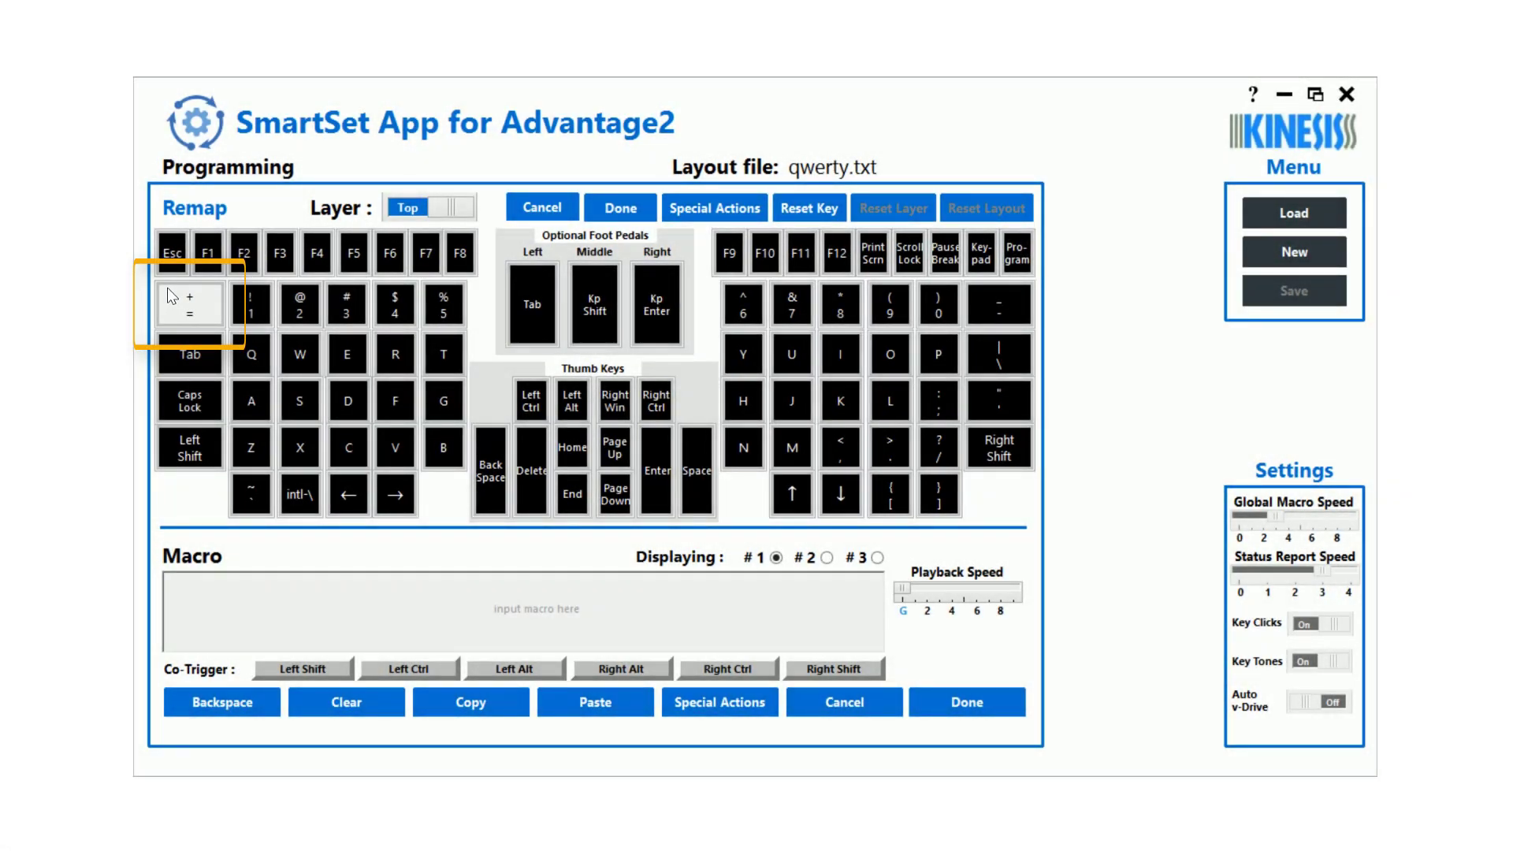
key("a")
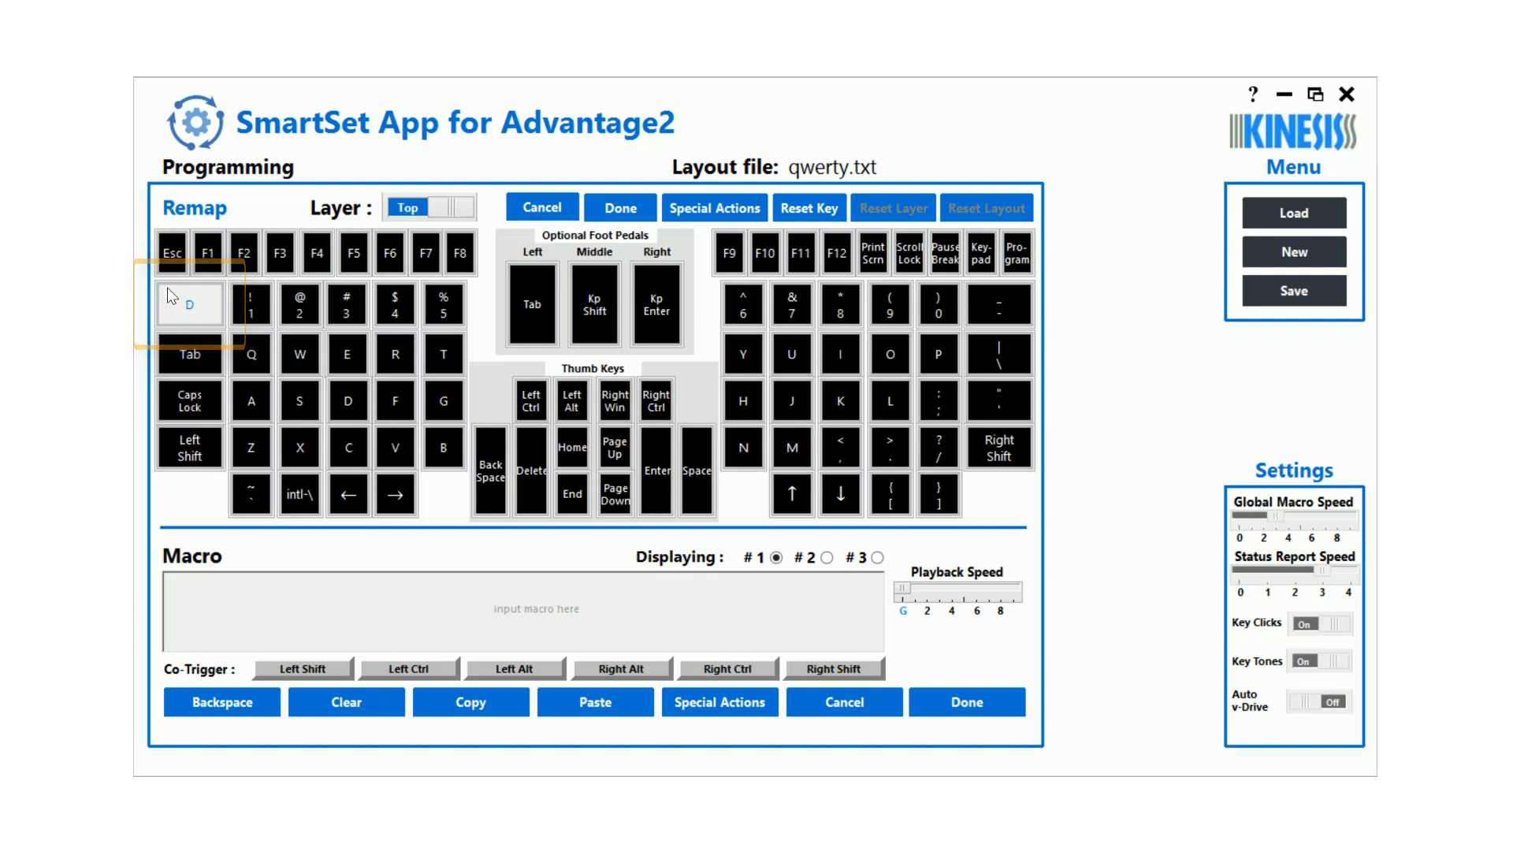
left_click(702, 204)
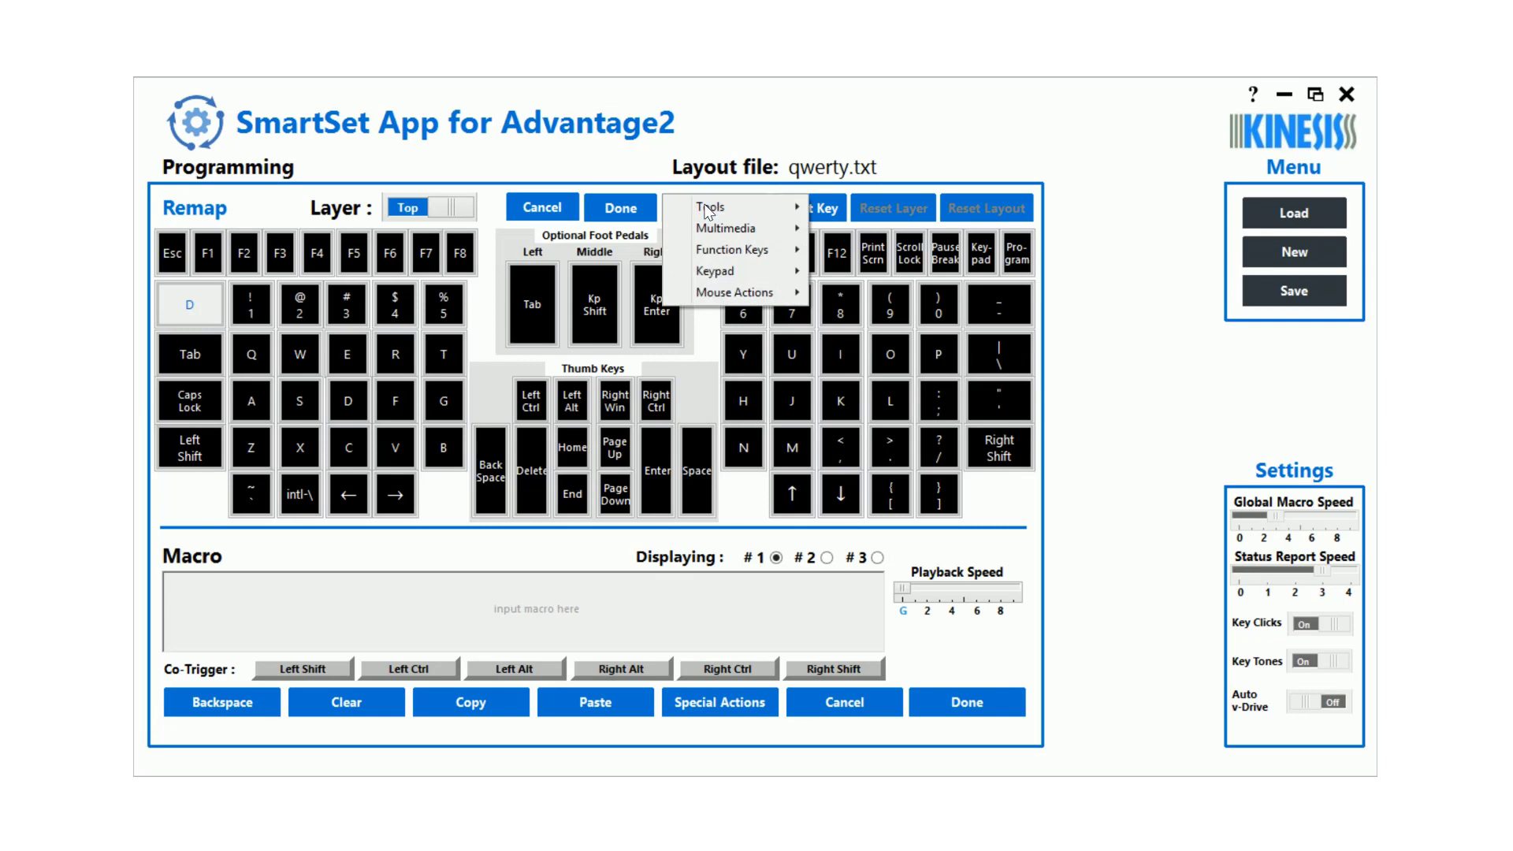
mouse_move(706, 208)
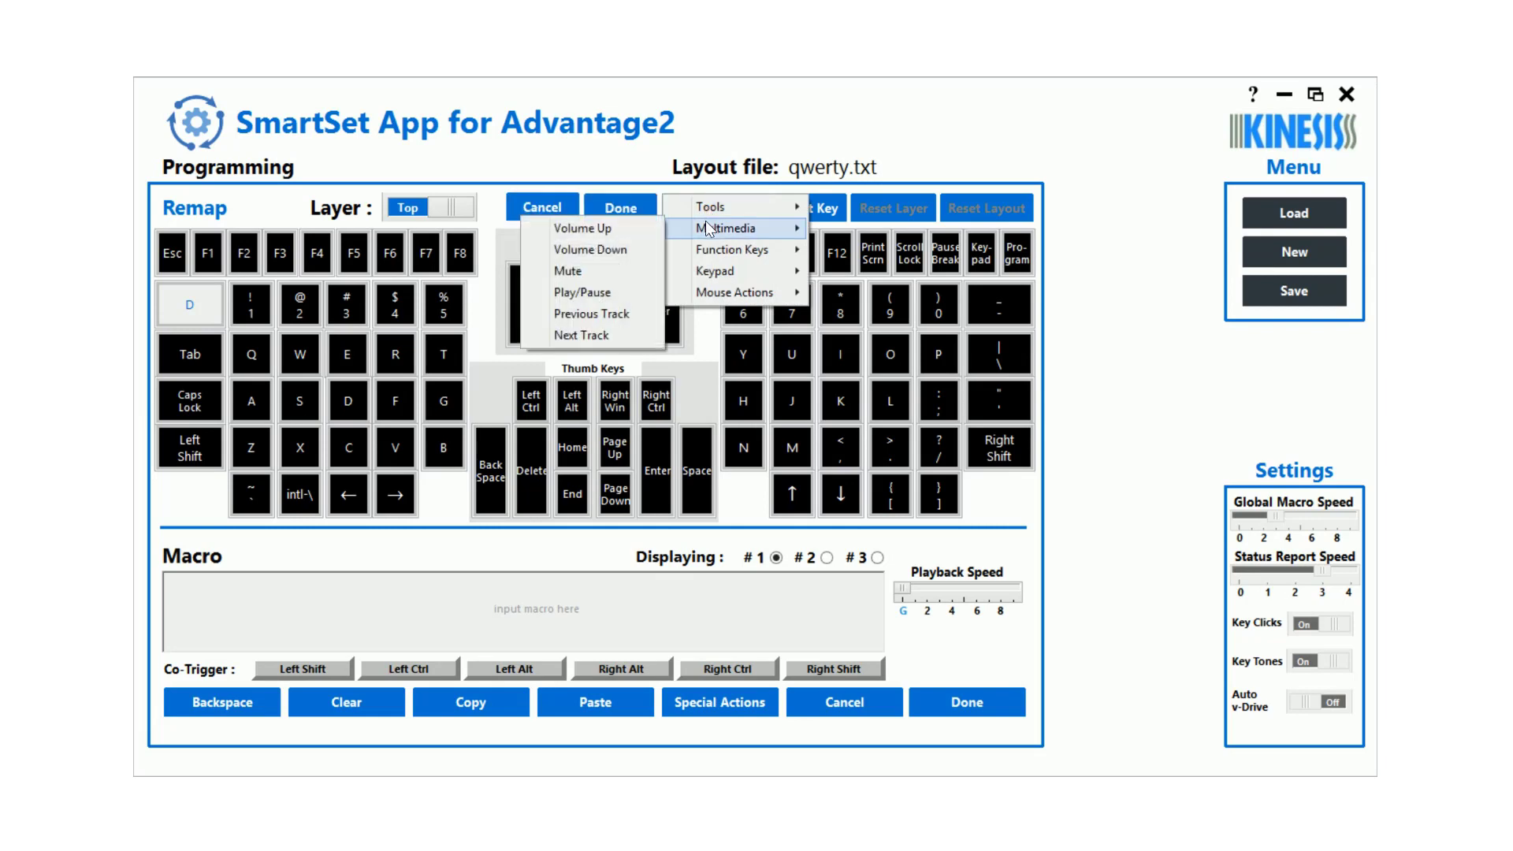
mouse_move(706, 241)
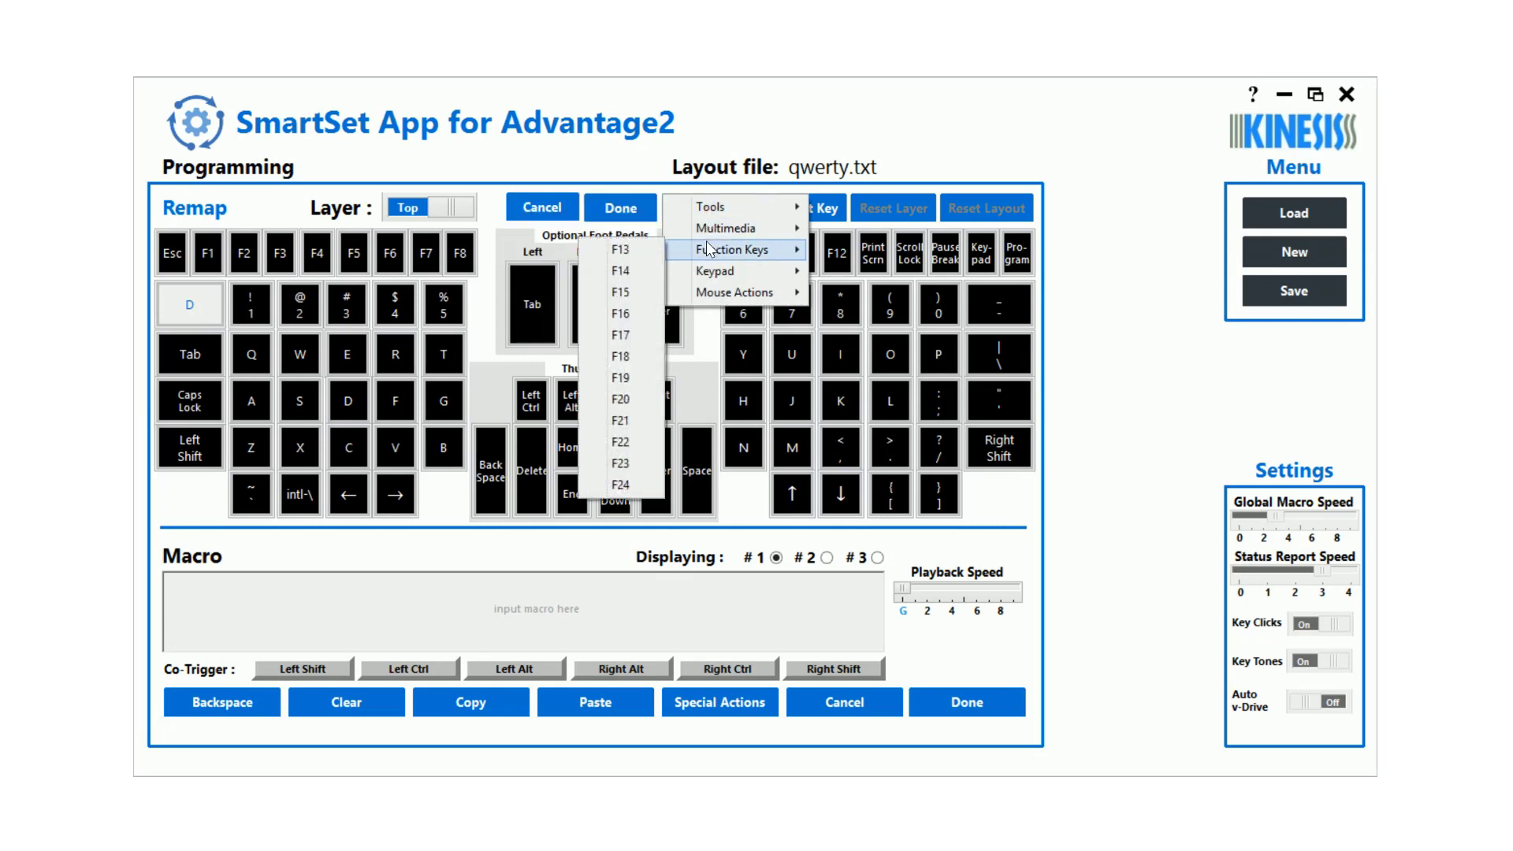
left_click(650, 175)
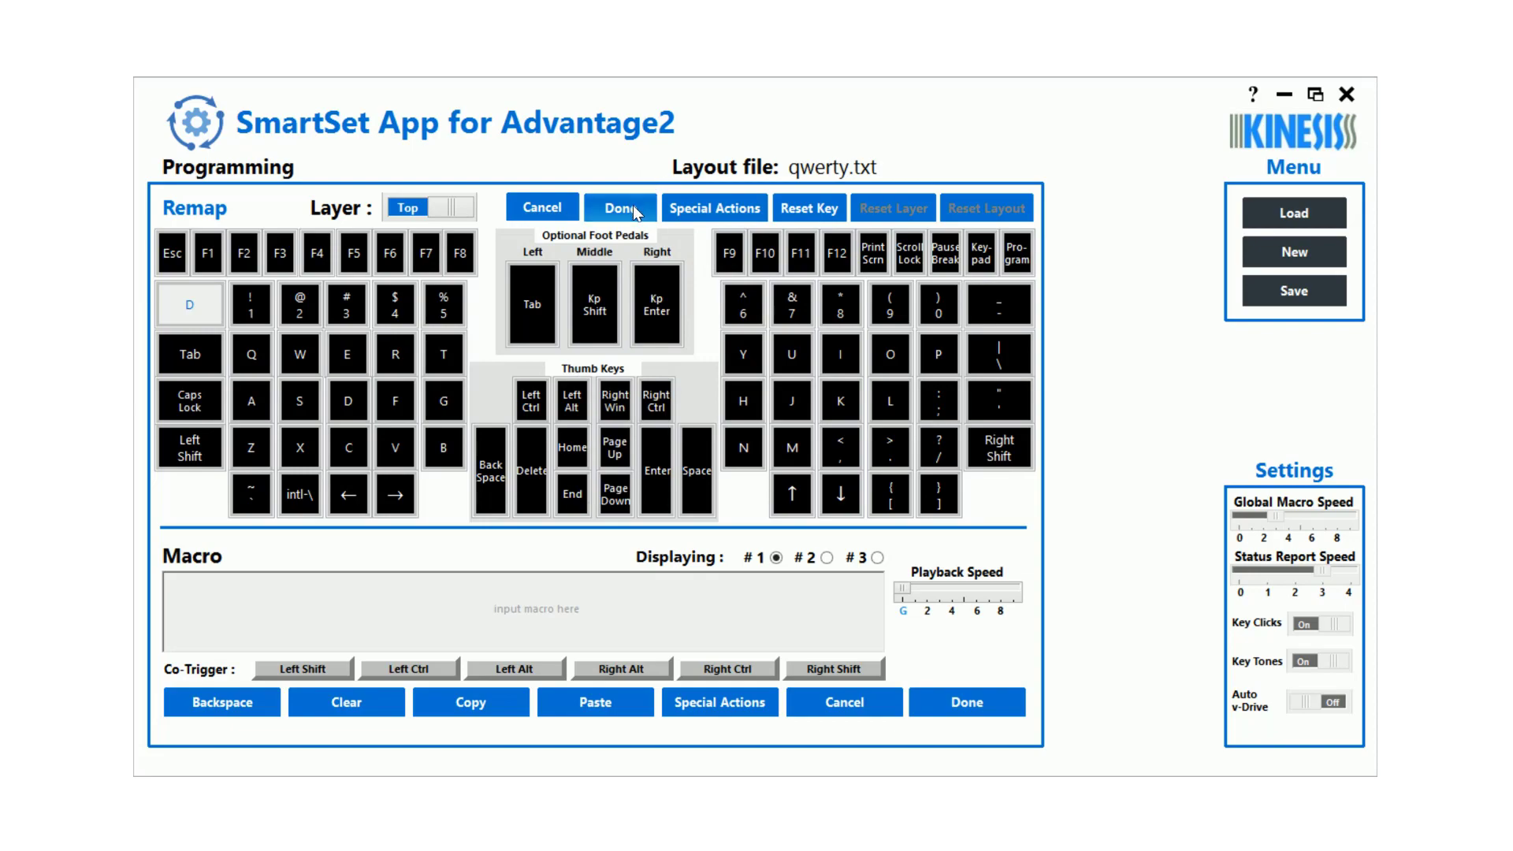
left_click(634, 205)
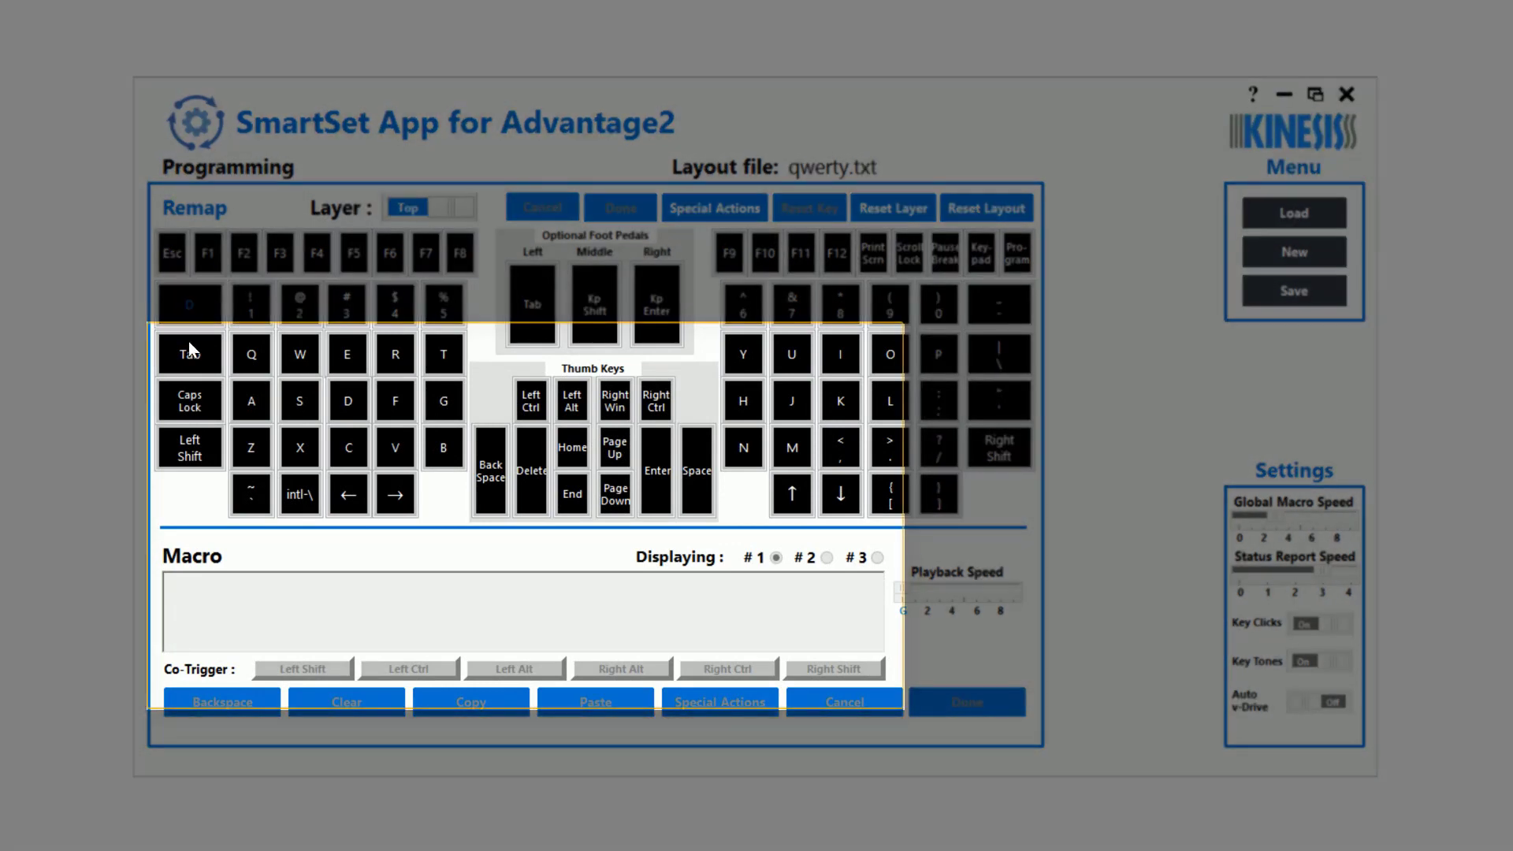
Write the Tab key macro 'this a test' and raise its playback speed to 8.
left_click(189, 348)
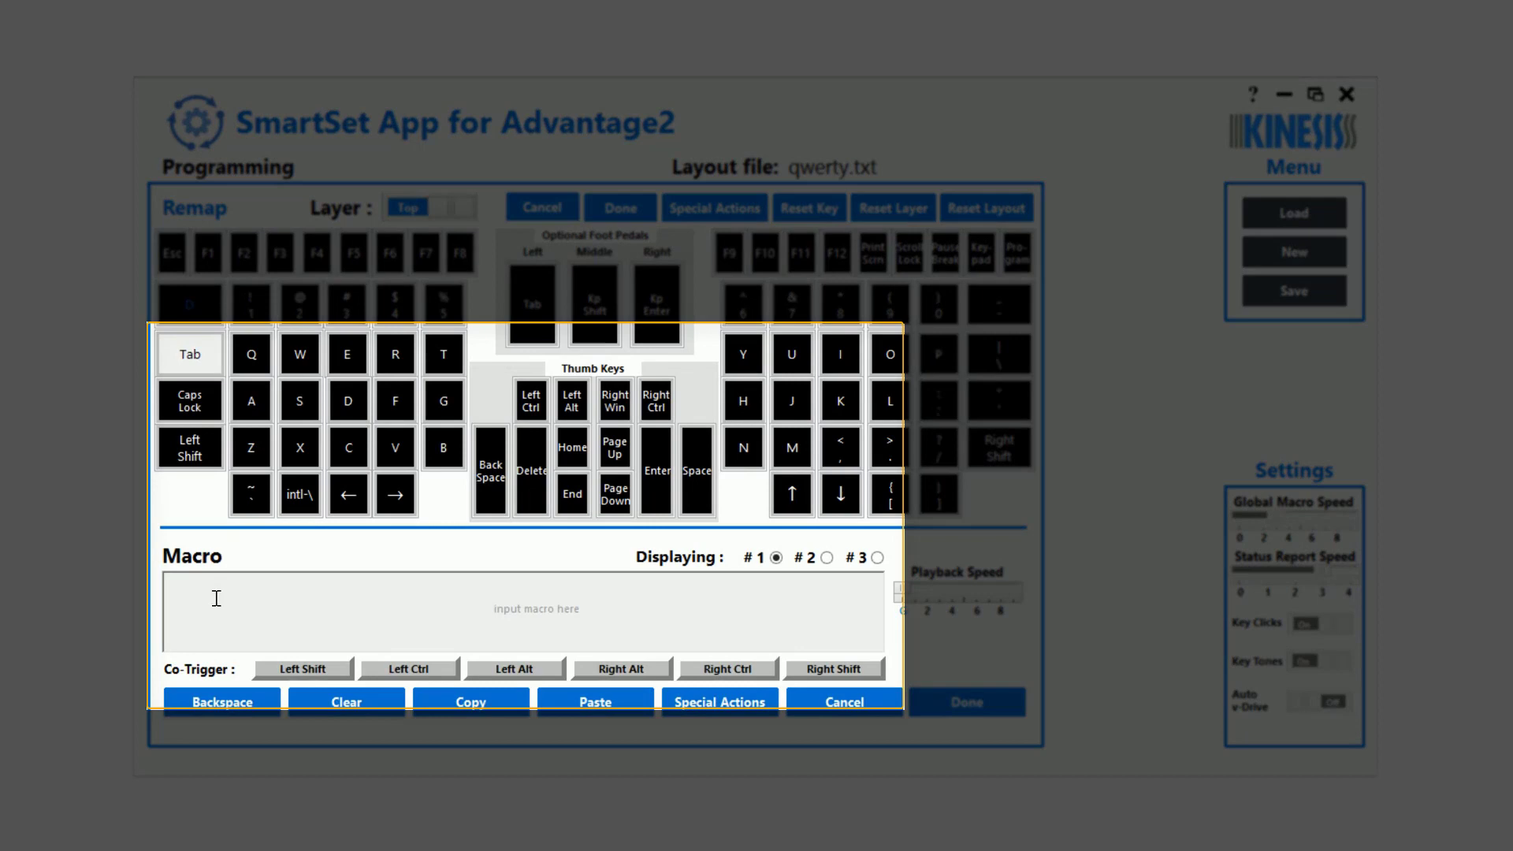
type("th")
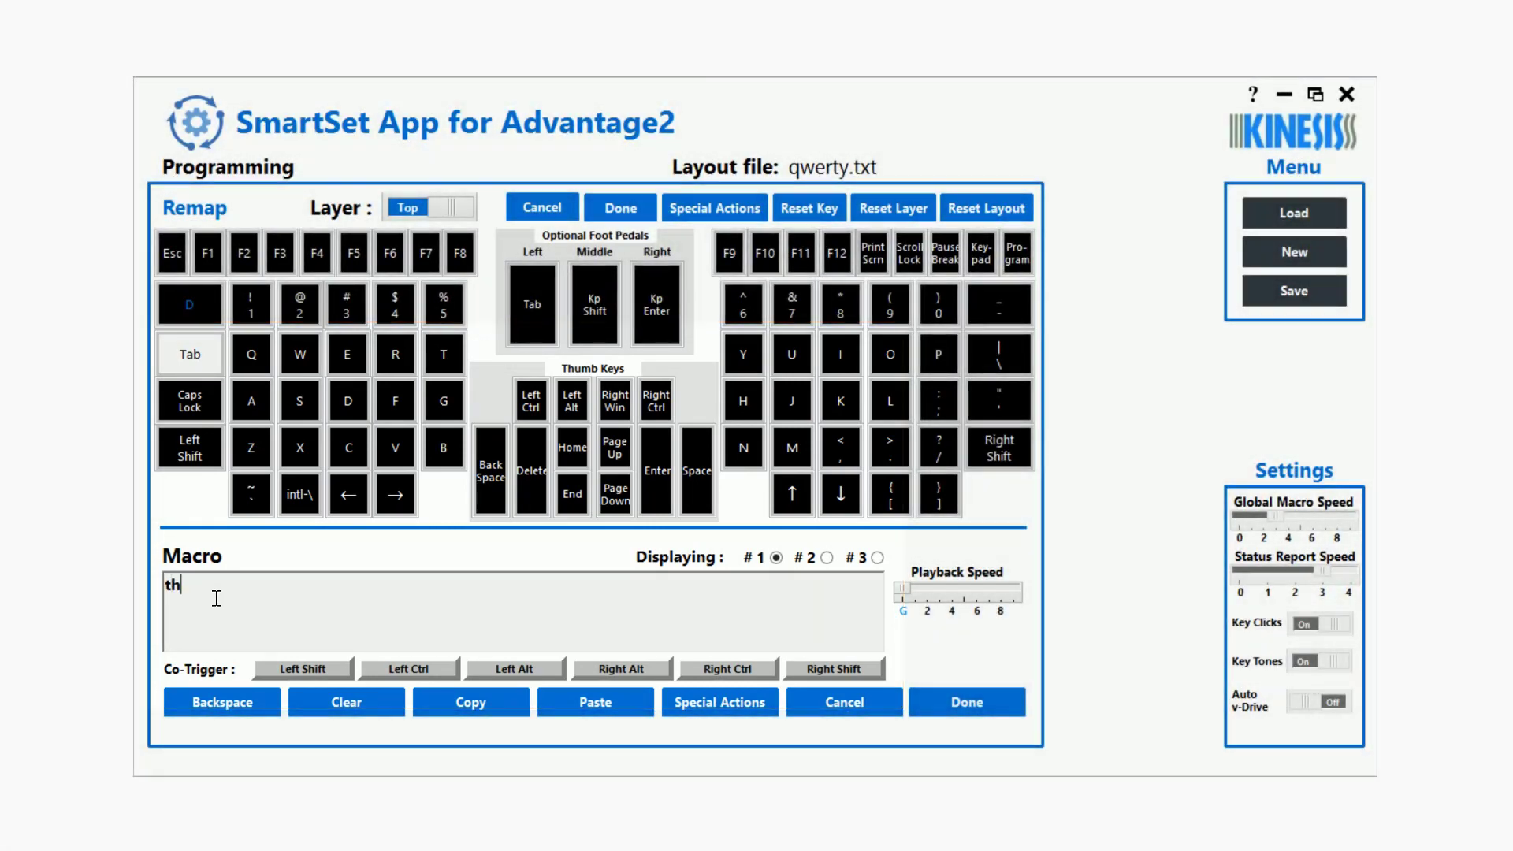
type("is a t")
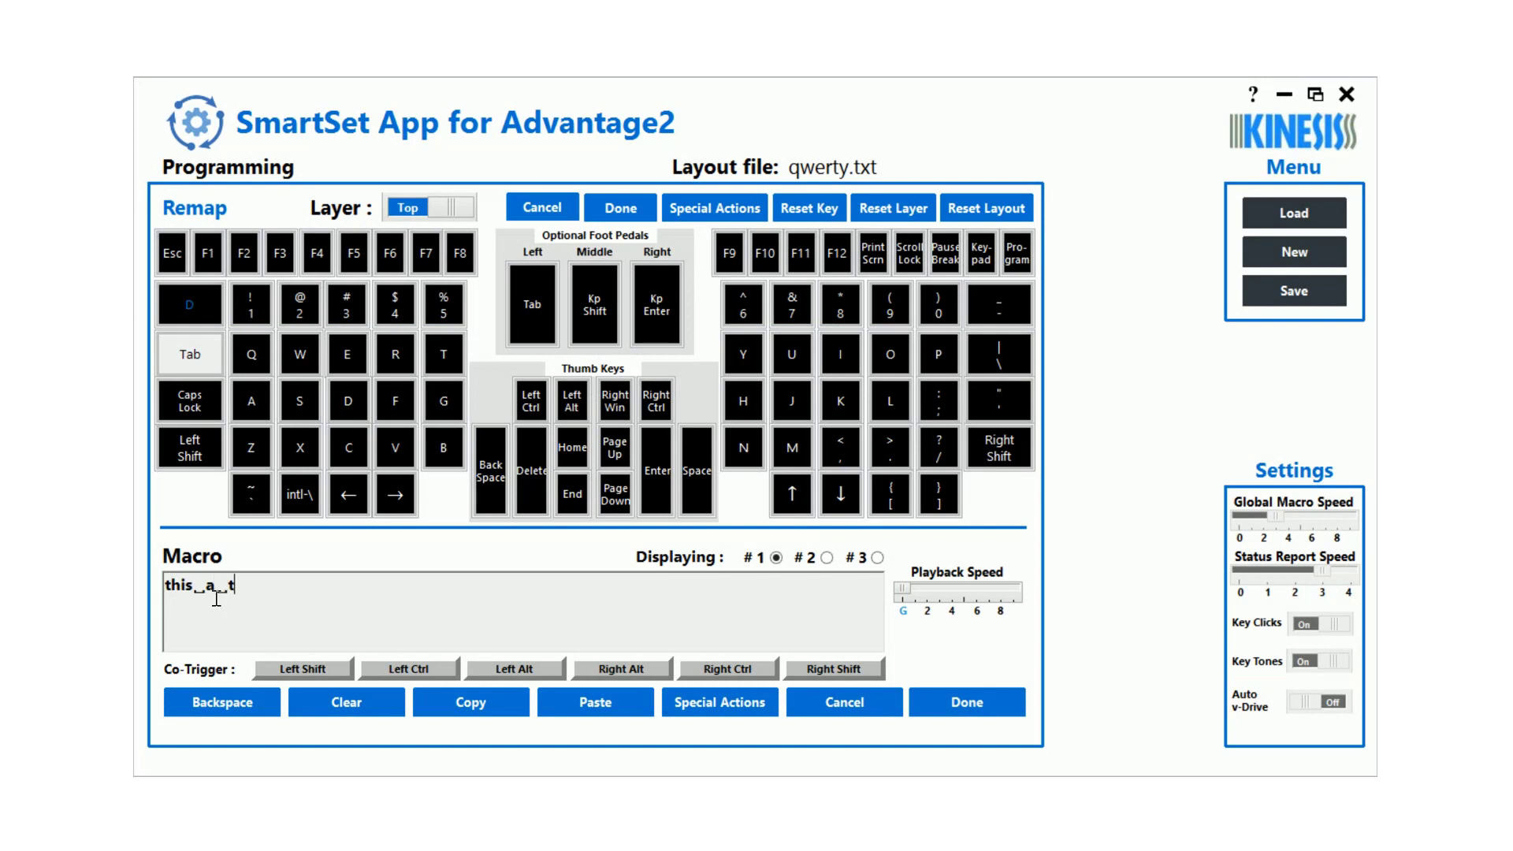
type("est macro")
left_click(252, 695)
left_click(253, 695)
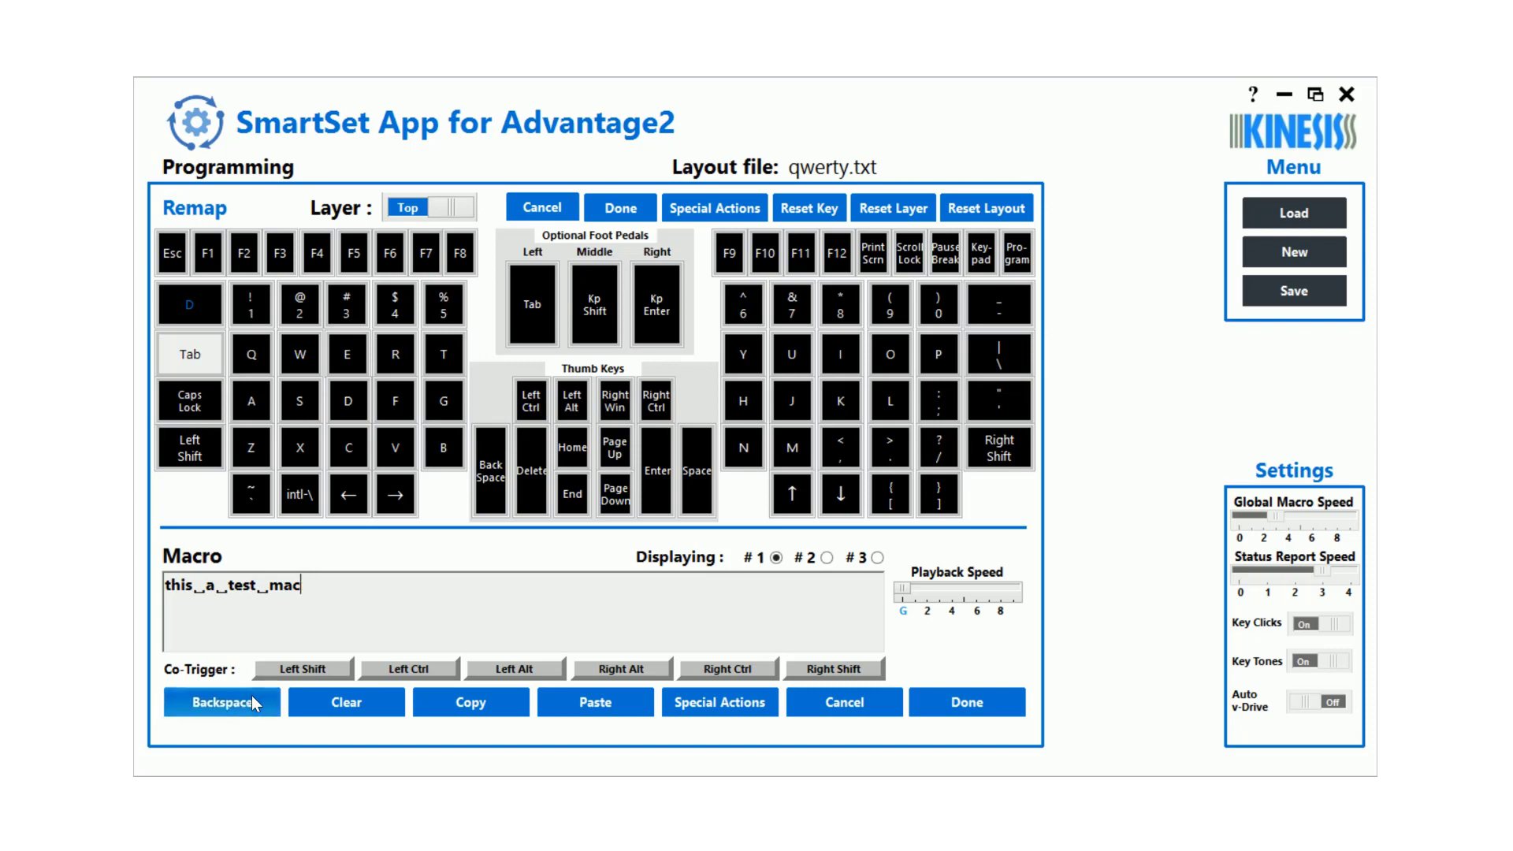
left_click(252, 695)
left_click(252, 694)
left_click(252, 695)
left_click(252, 695)
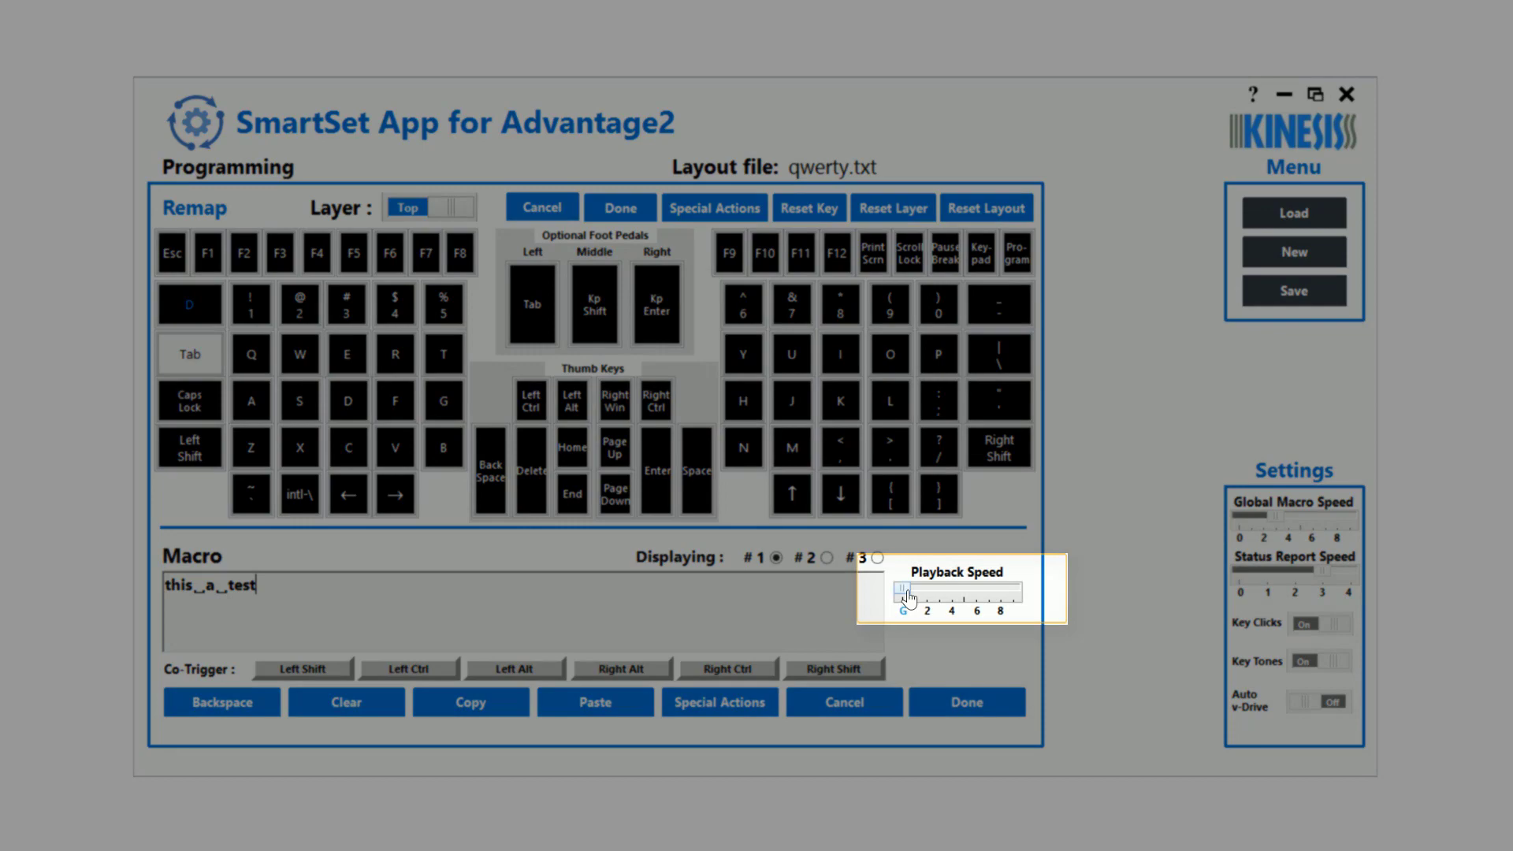
left_click_drag(908, 597, 1015, 602)
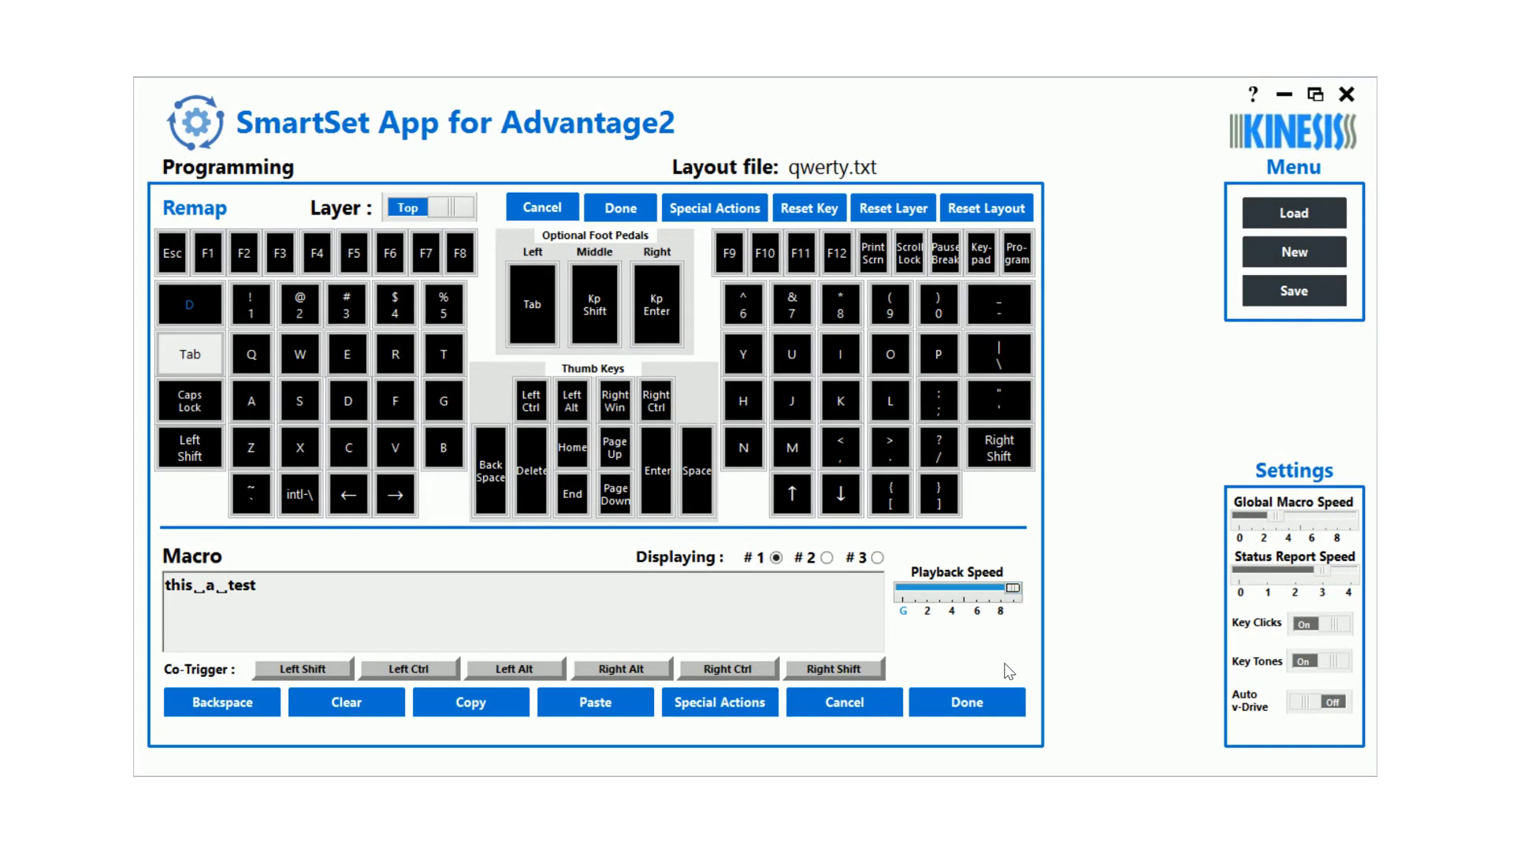
Assign the 'this a test' macro to Tab, then review Caps Lock's special actions without changing it.
left_click(981, 703)
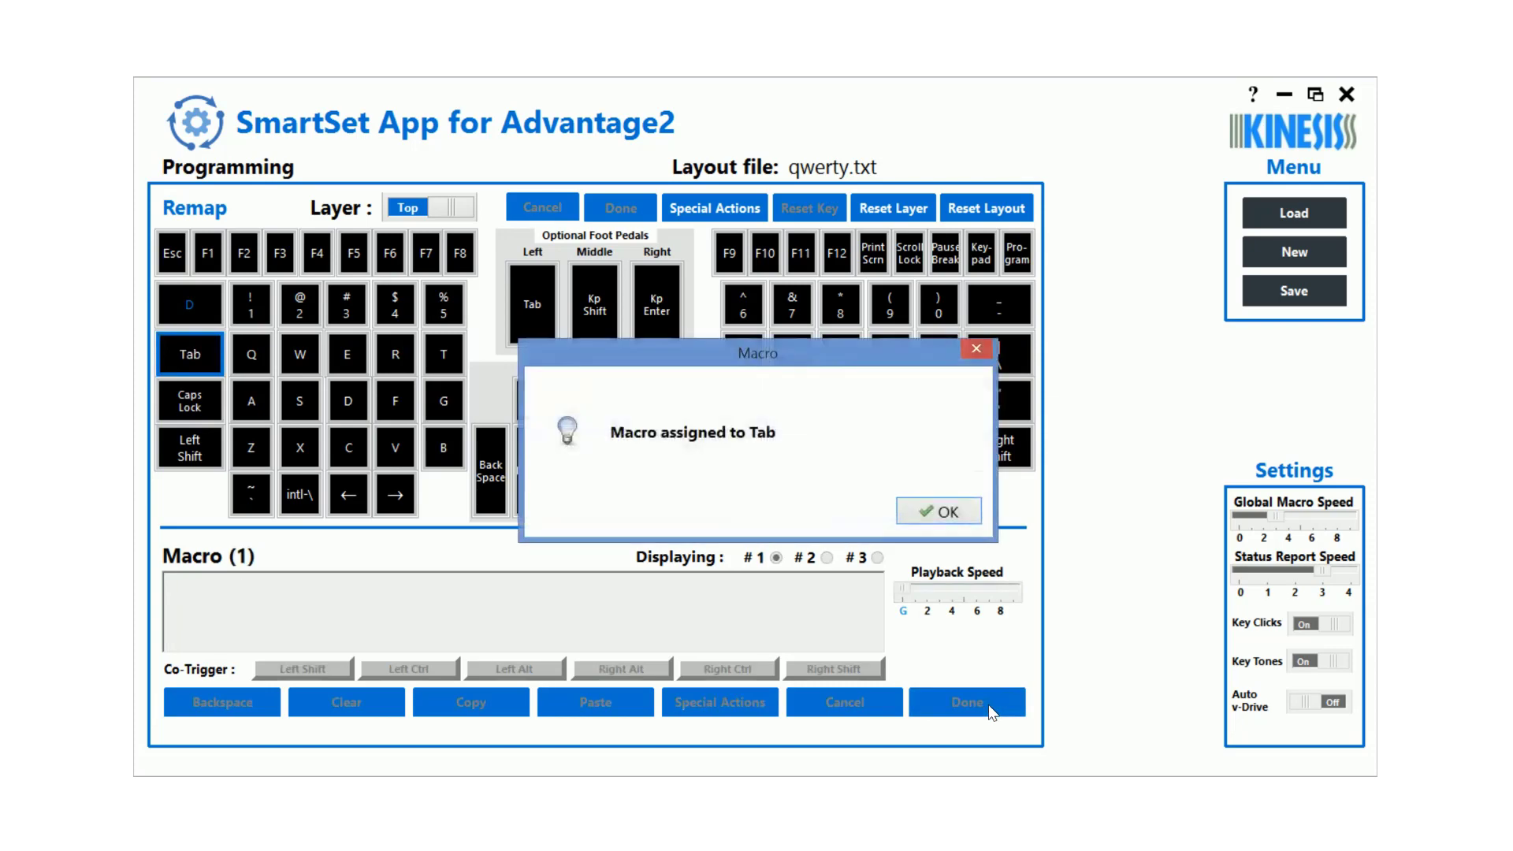
left_click(942, 513)
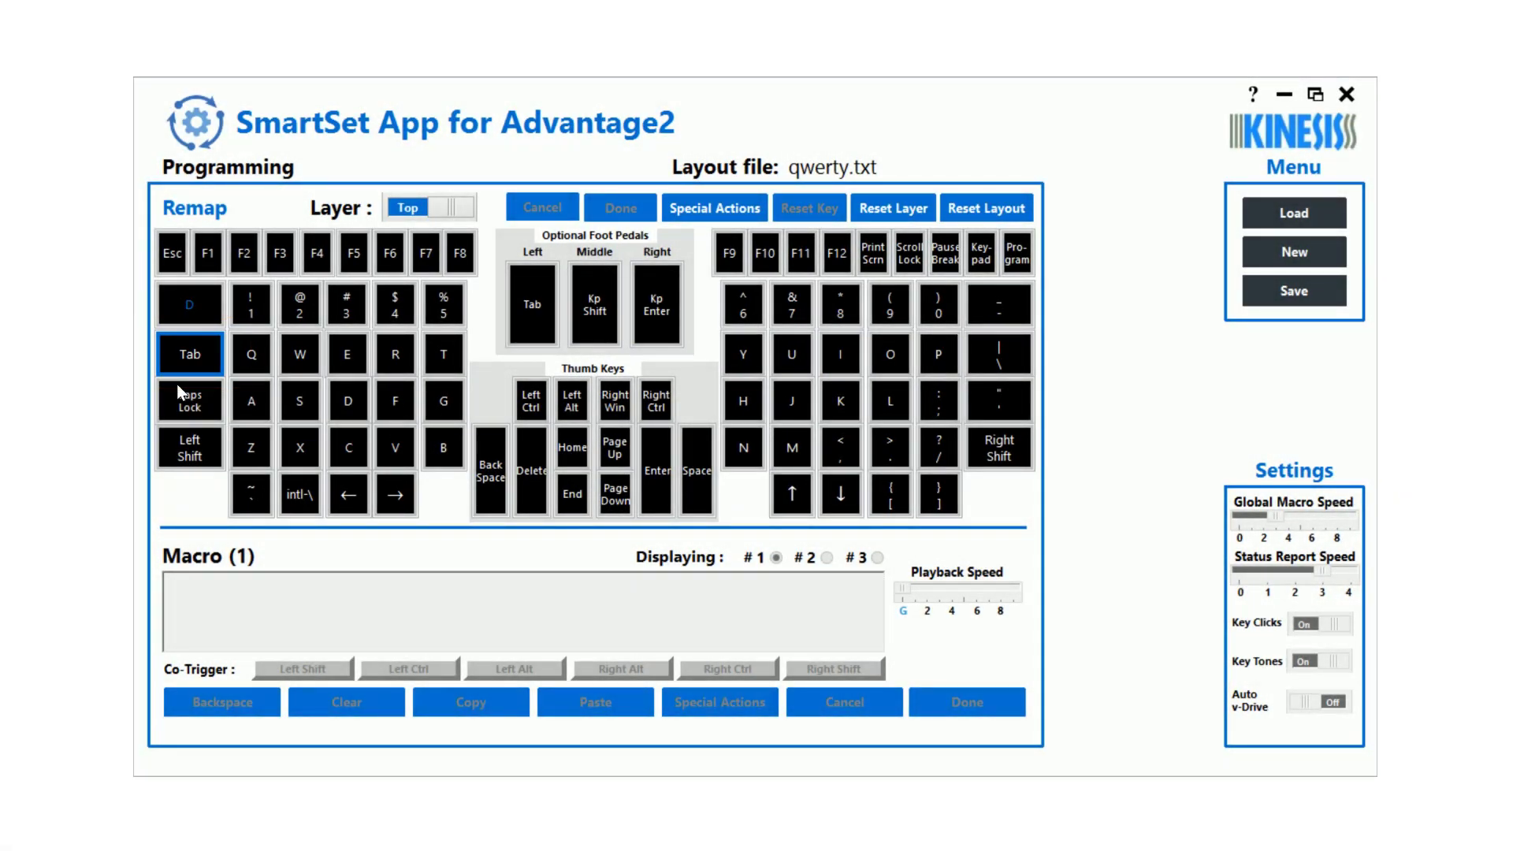
left_click(176, 385)
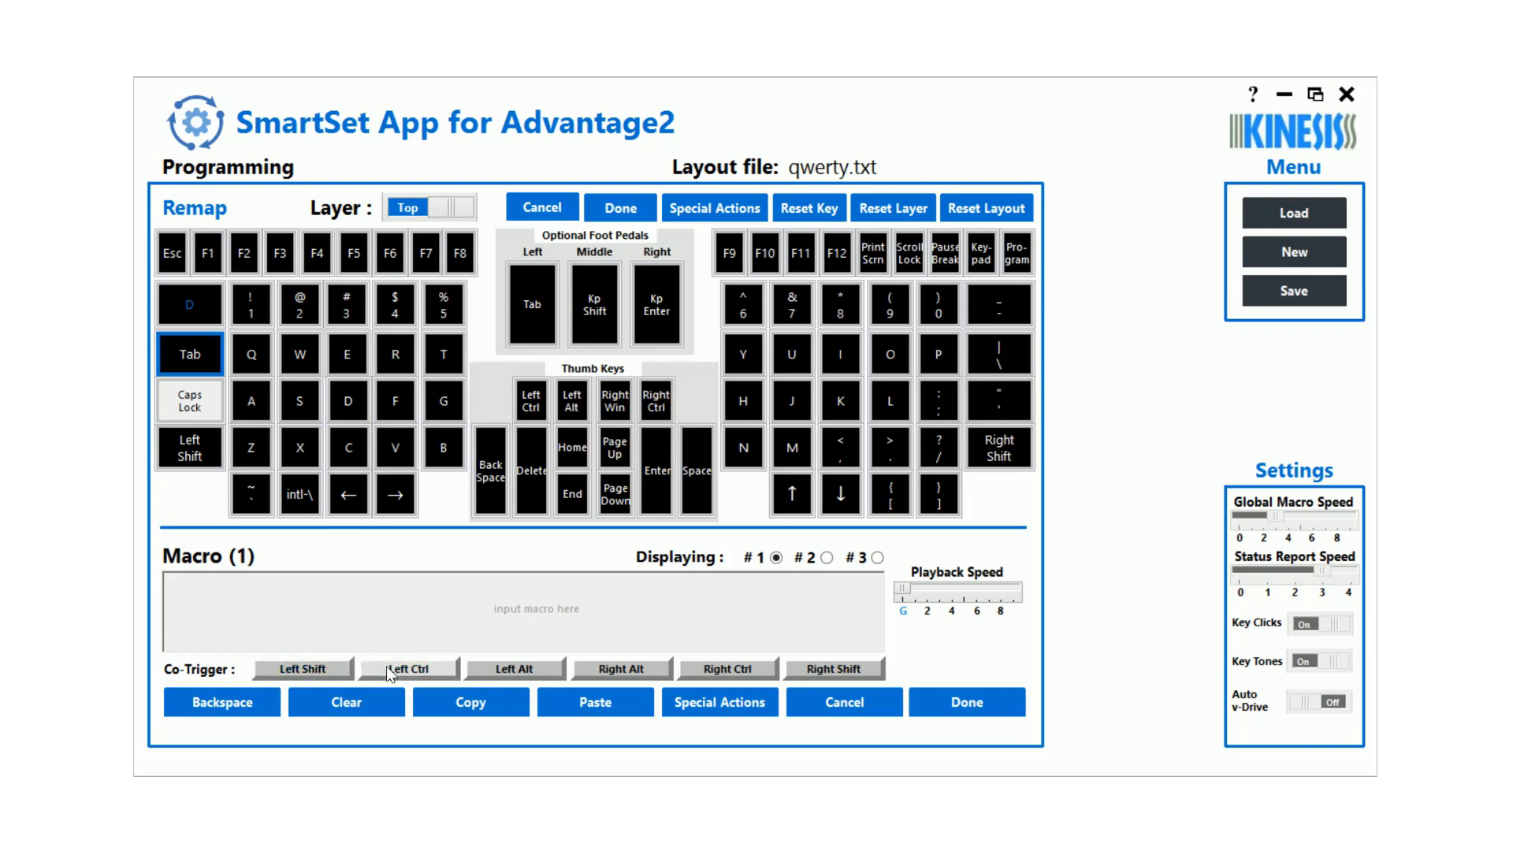
left_click(720, 702)
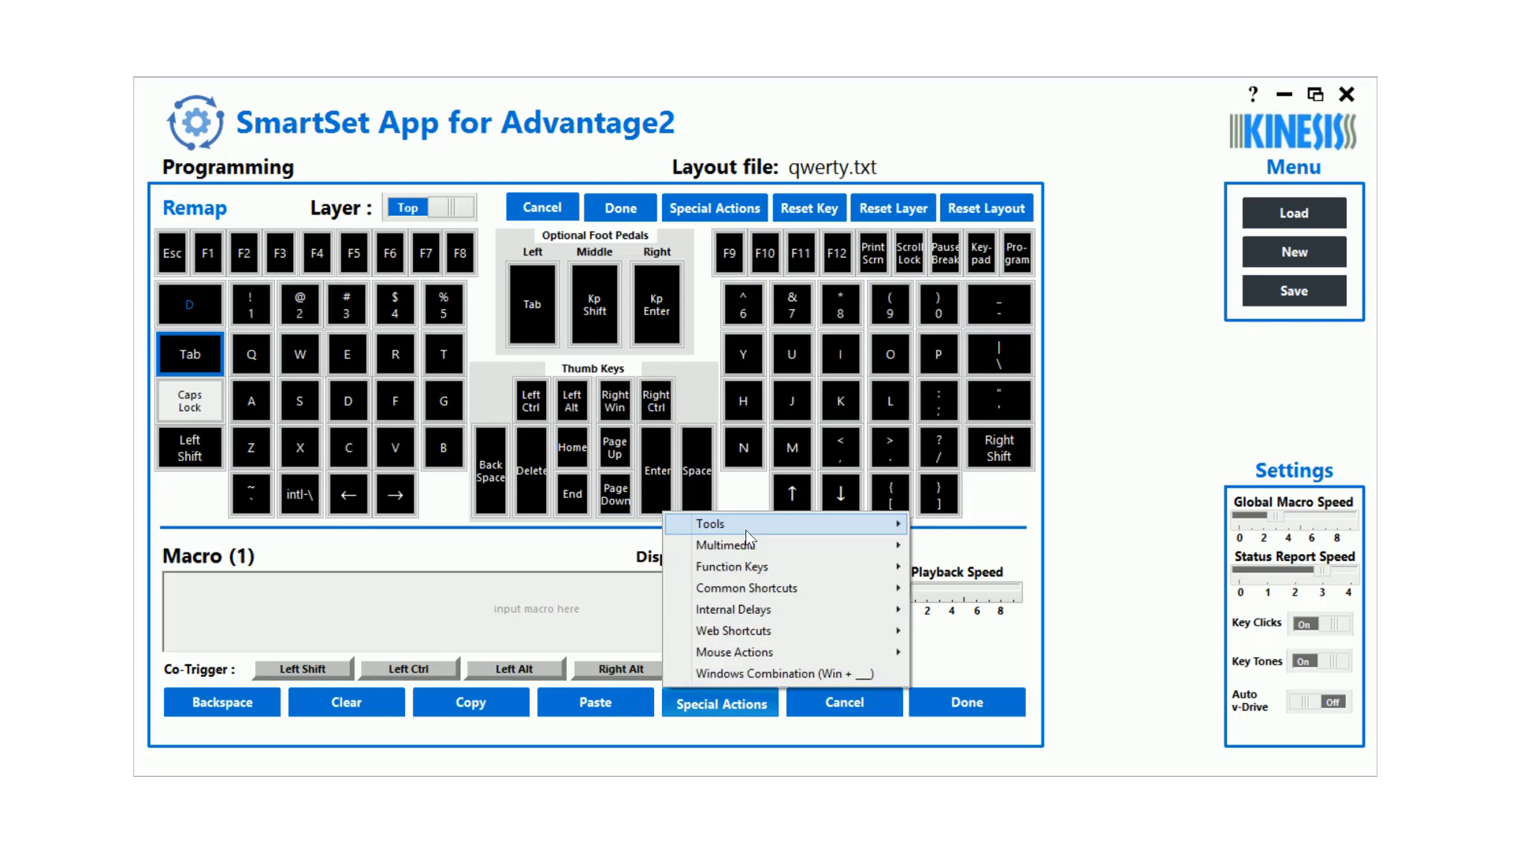
mouse_move(750, 547)
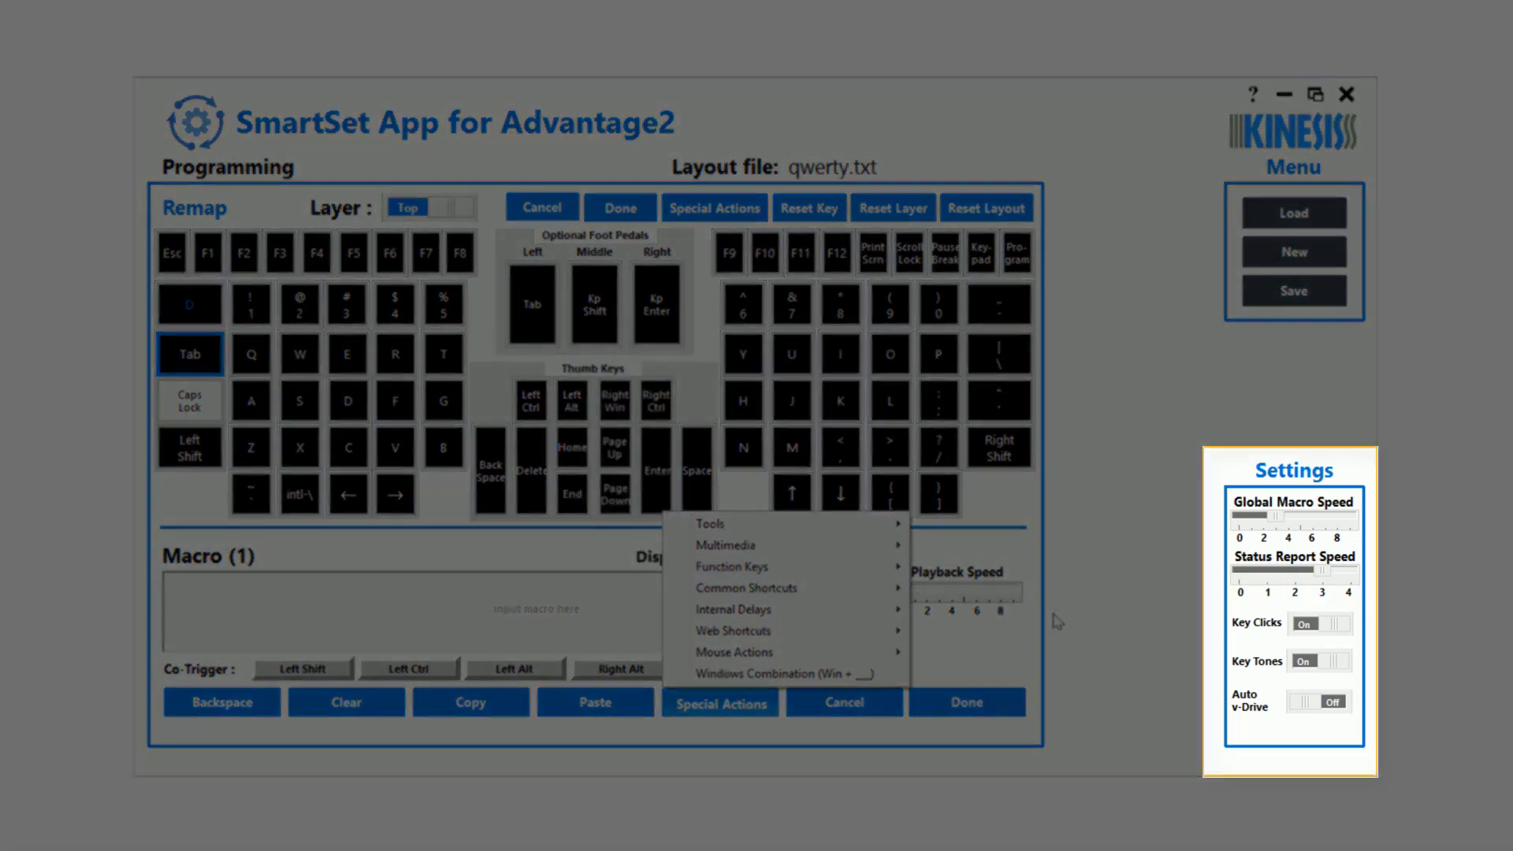
left_click(1065, 623)
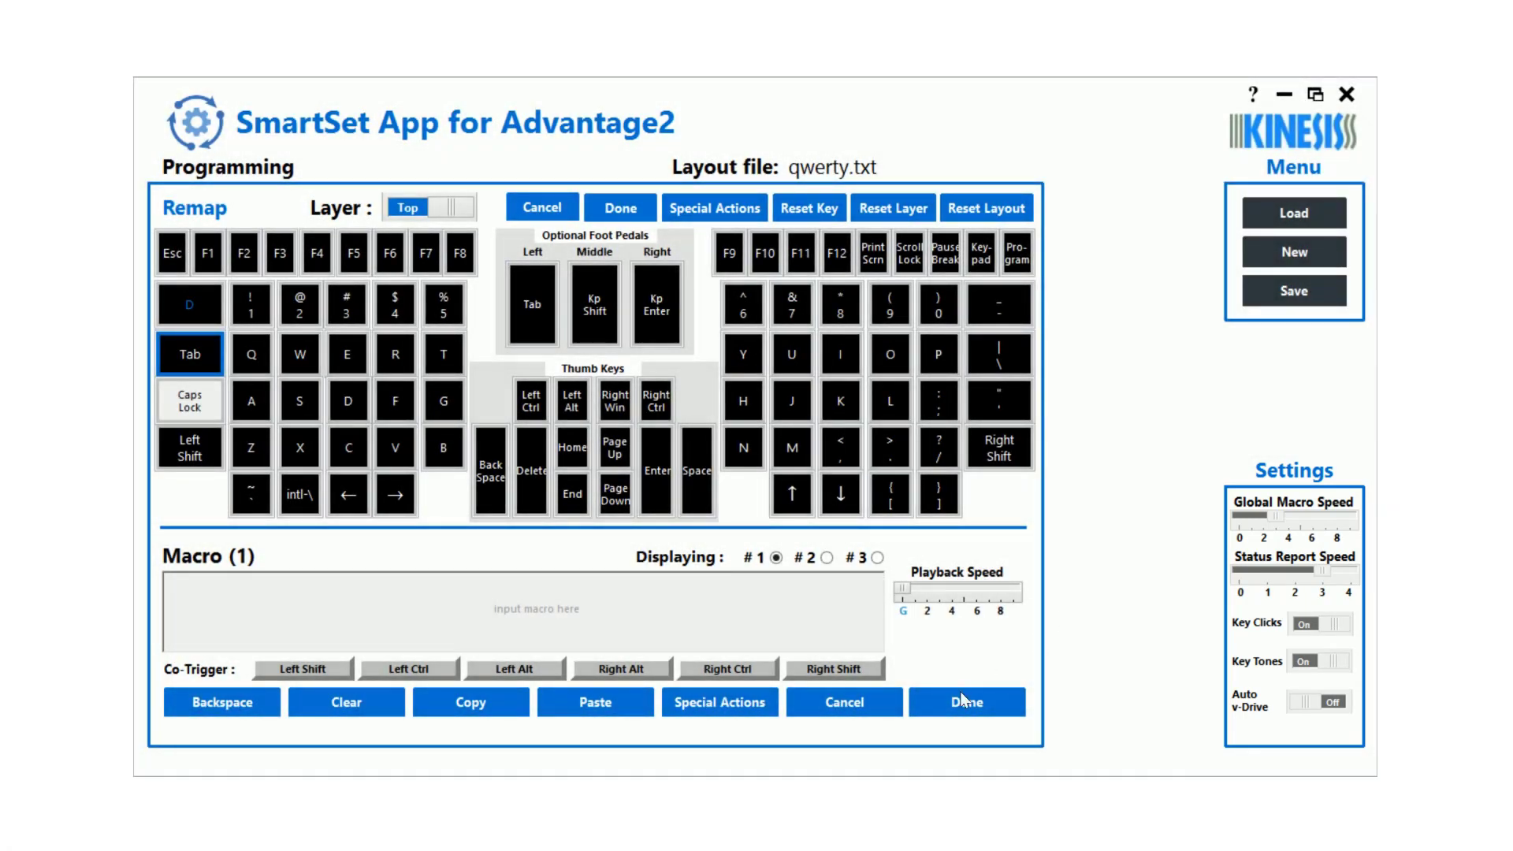
left_click(959, 692)
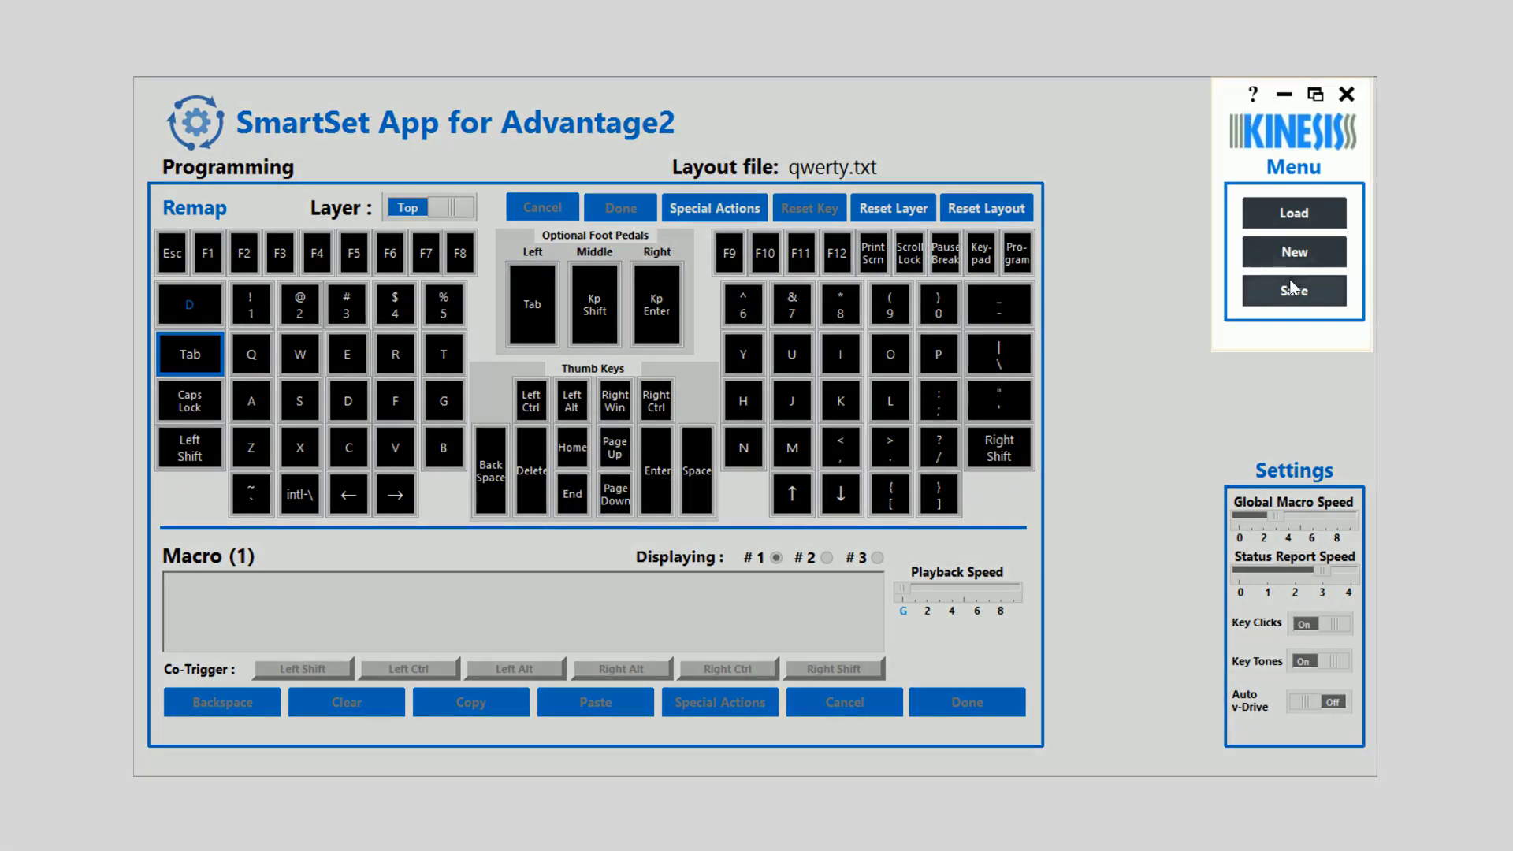
Save the qwerty.txt layout changes to the keyboard and dismiss the confirmation.
left_click(1292, 289)
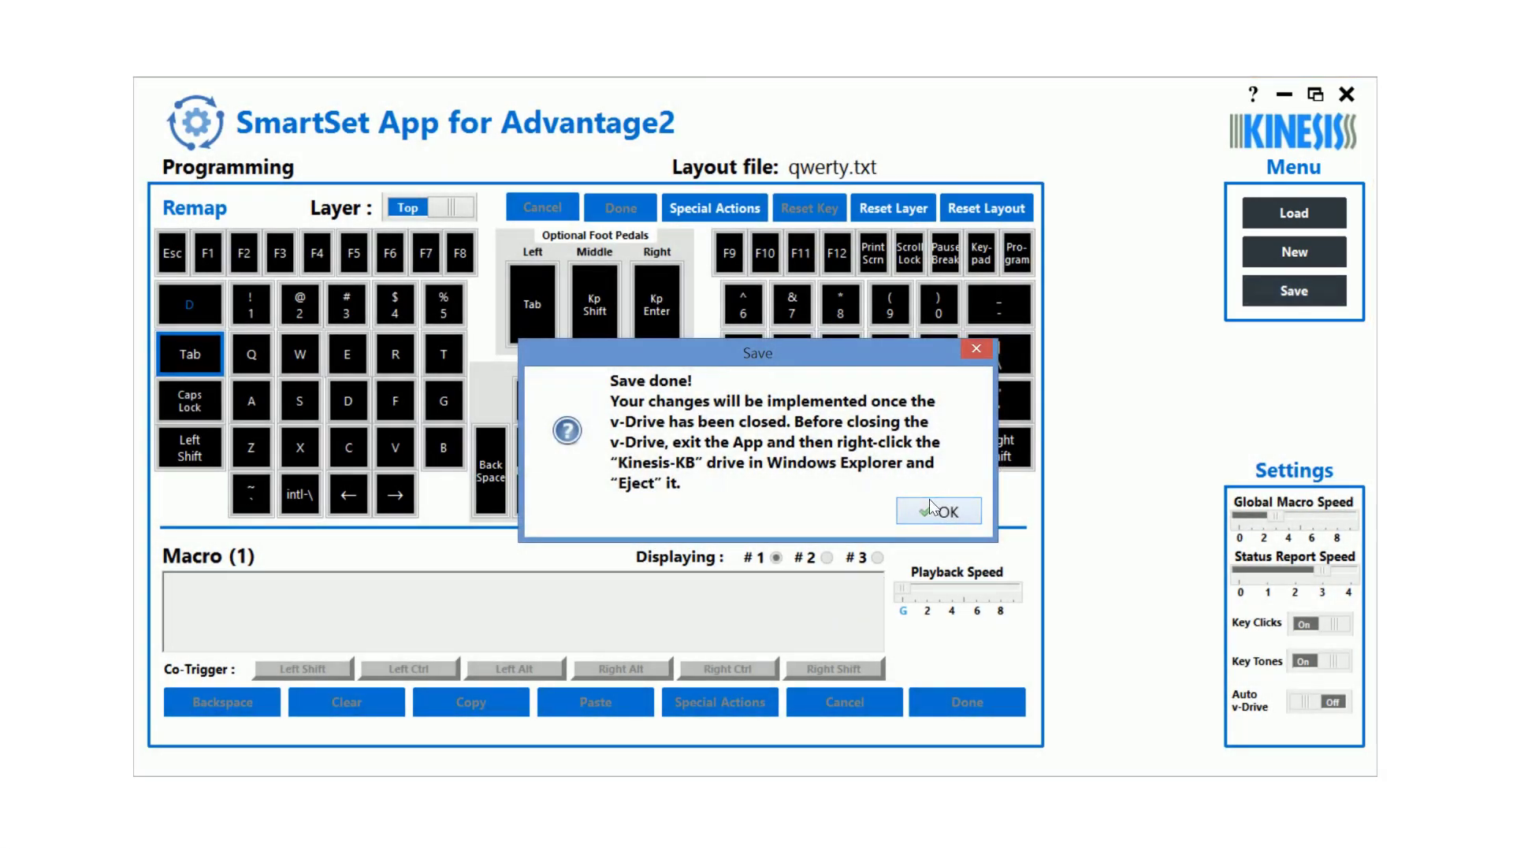
left_click(930, 504)
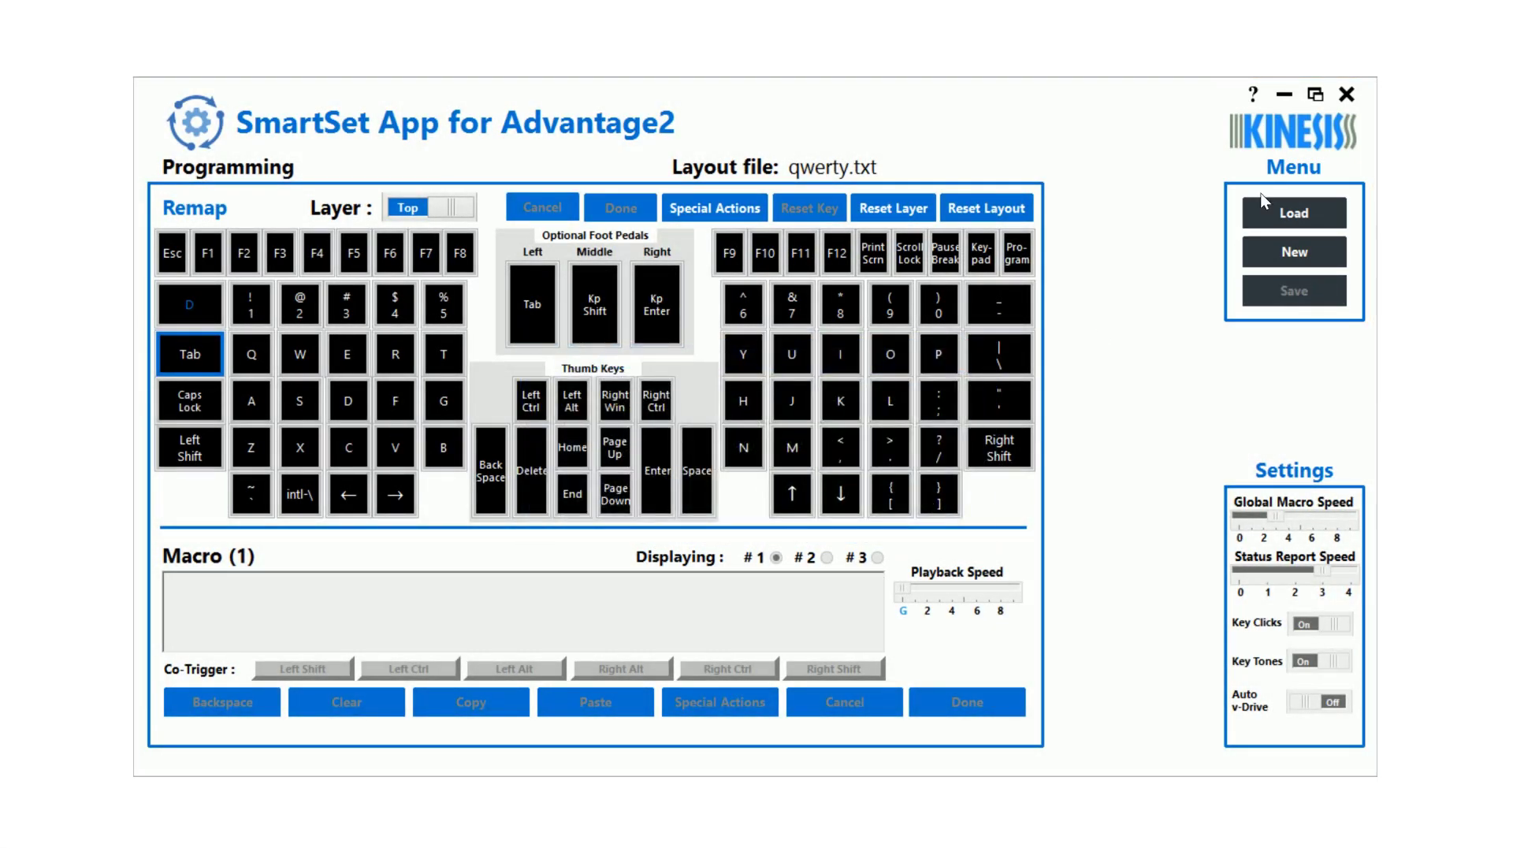
Exit SmartSet and eject the KINESIS KB (D:) drive from File Explorer.
left_click(1346, 94)
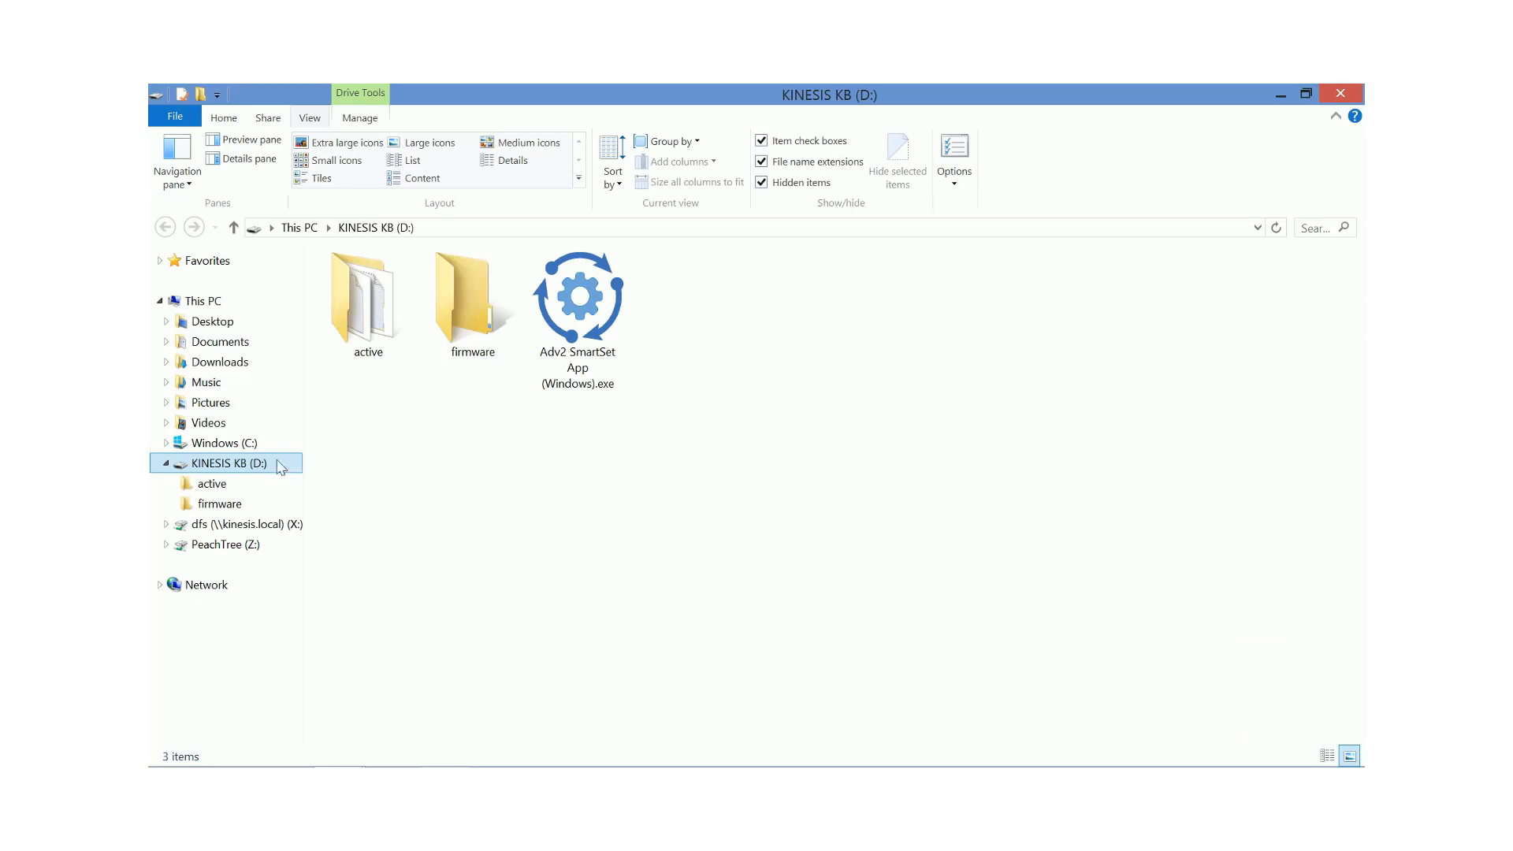
right_click(240, 472)
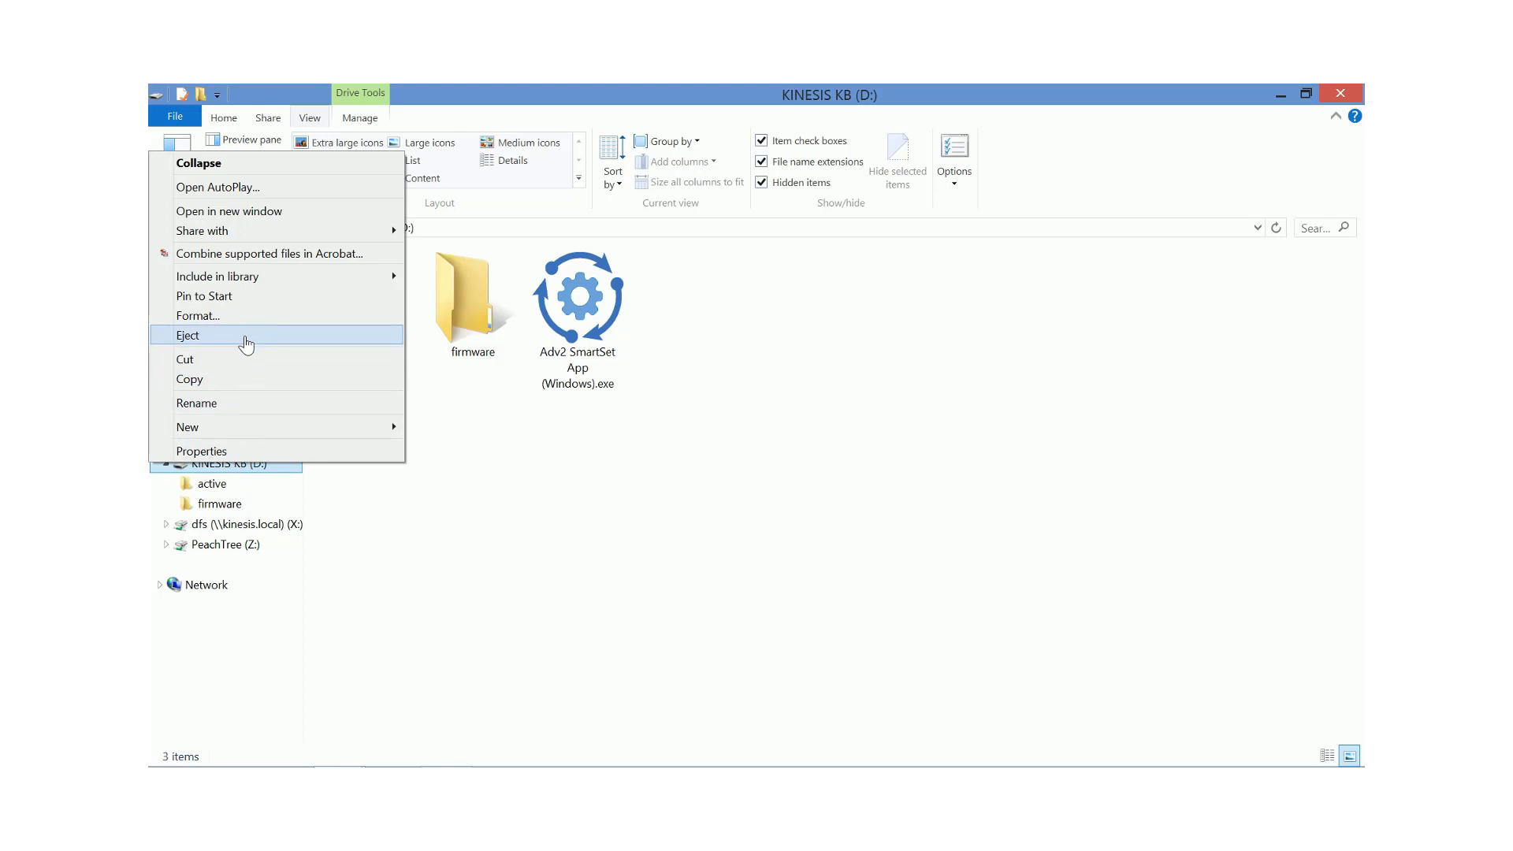
left_click(245, 344)
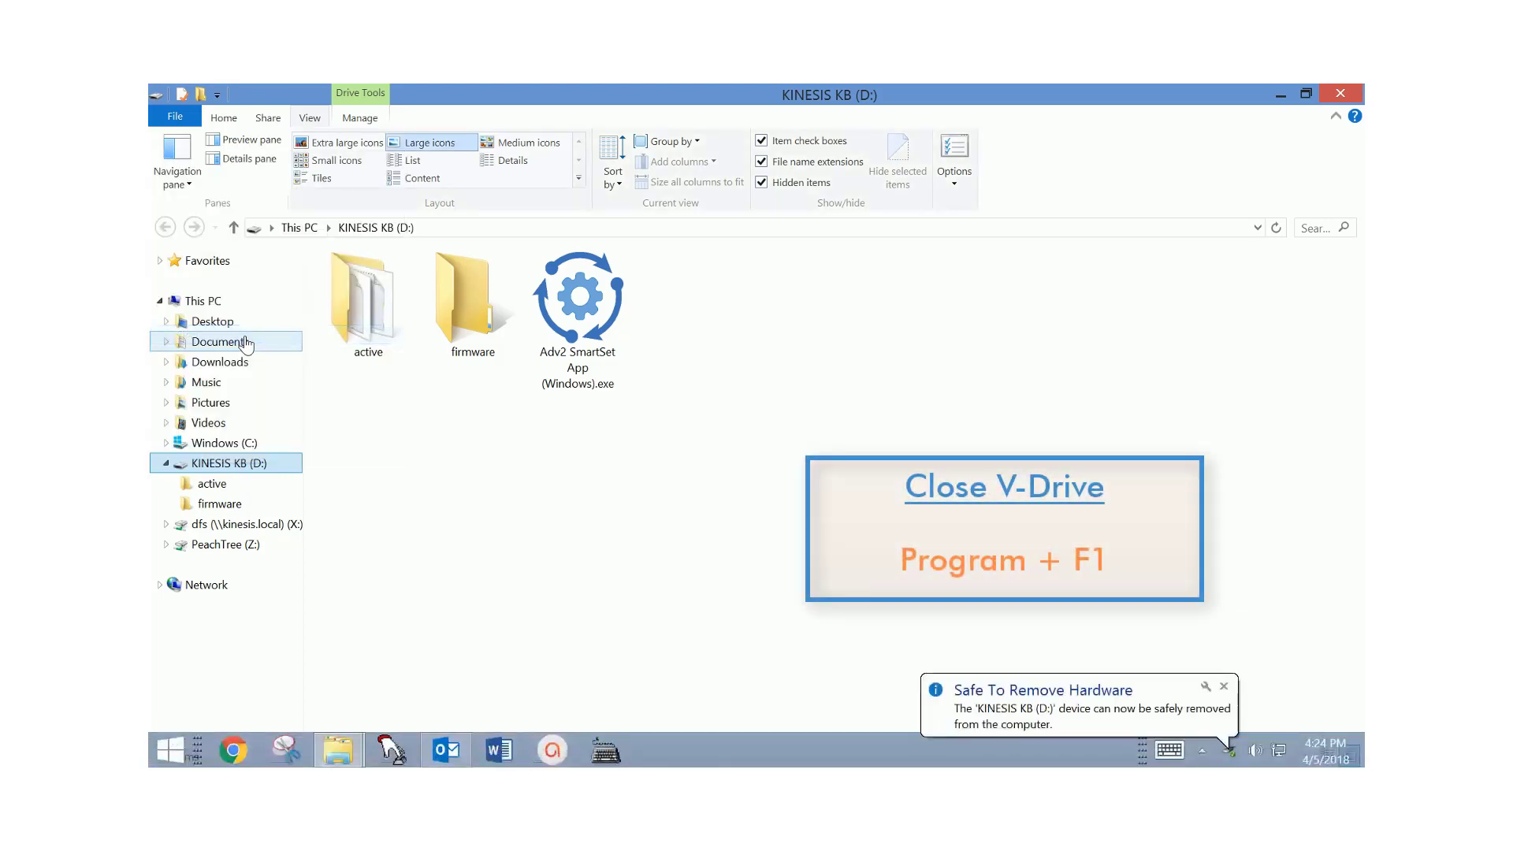